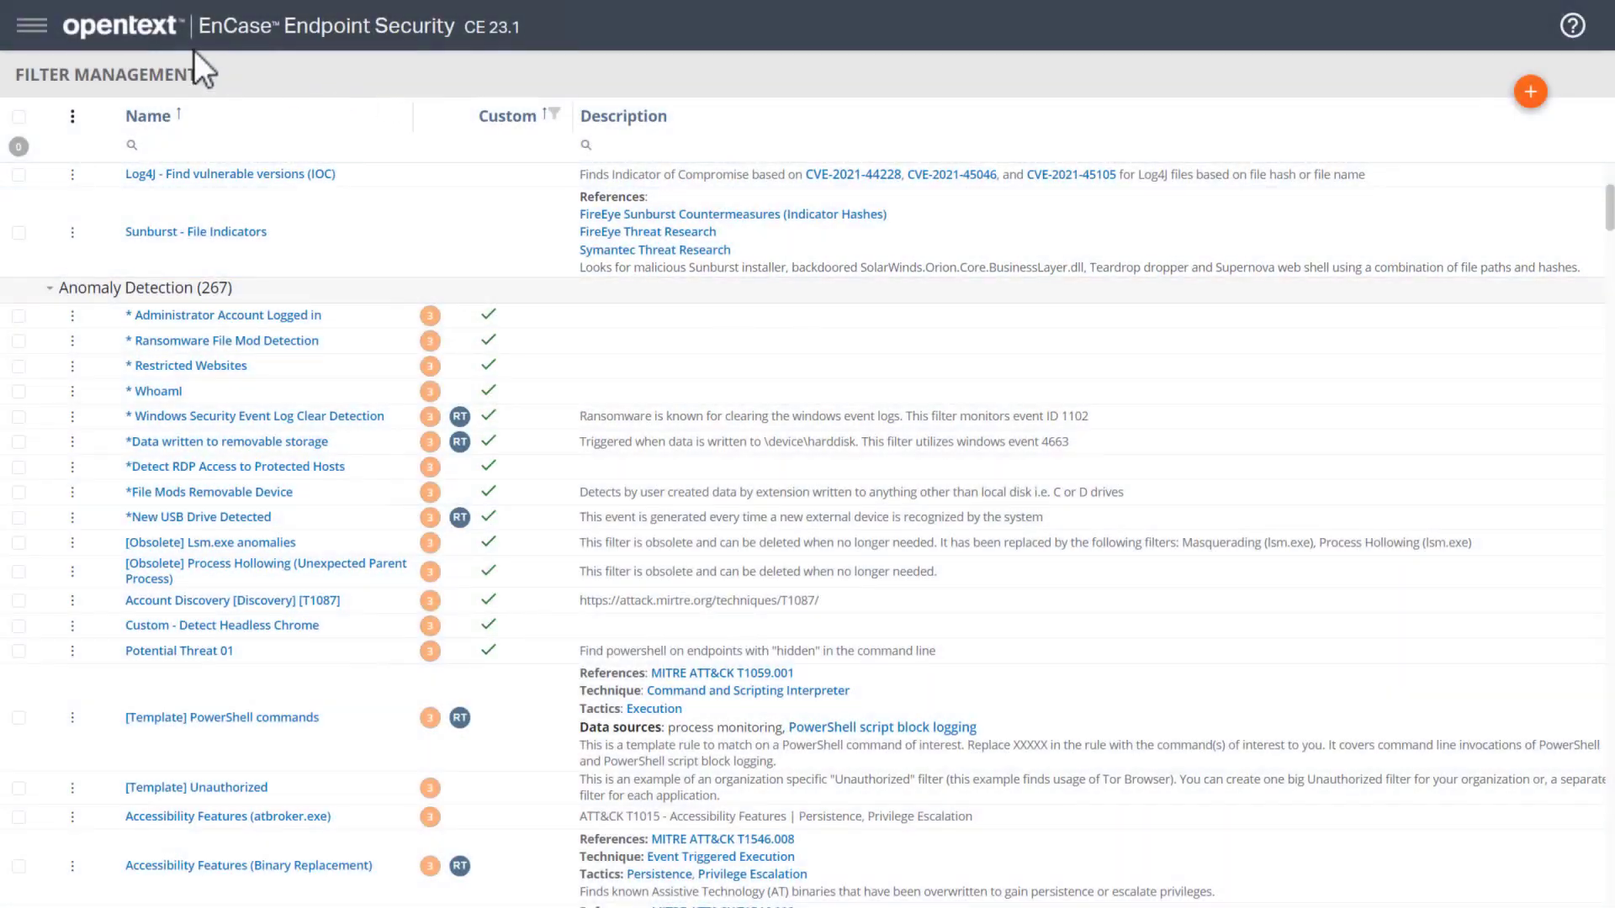
# From the Scans list, start creating a new anomaly detection scan
pyautogui.click(34, 30)
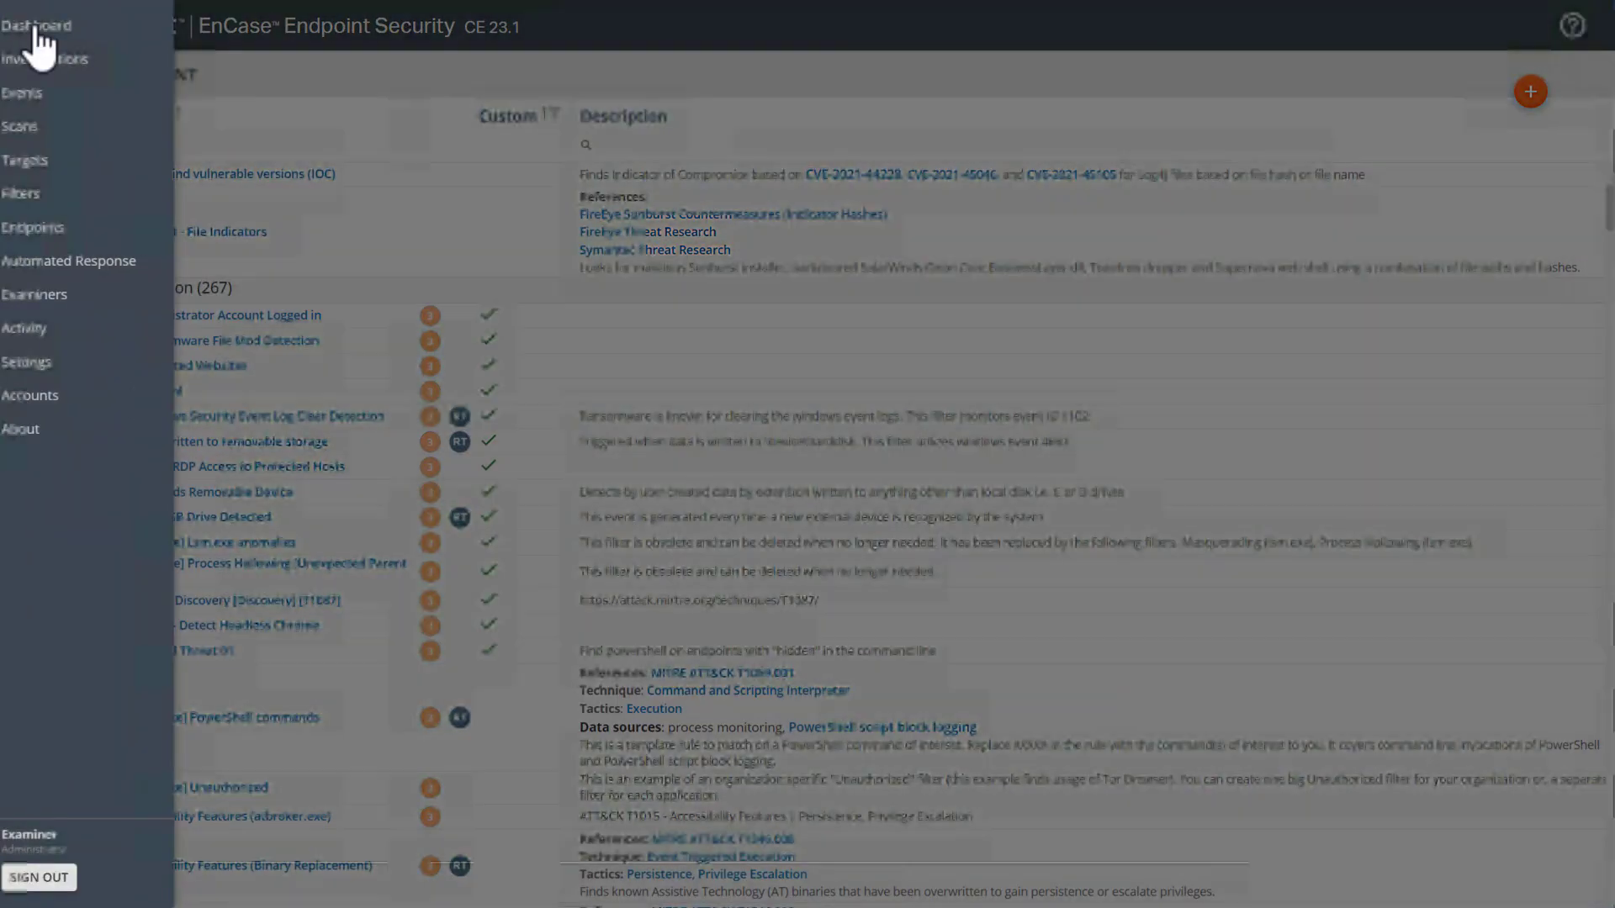
pyautogui.click(33, 130)
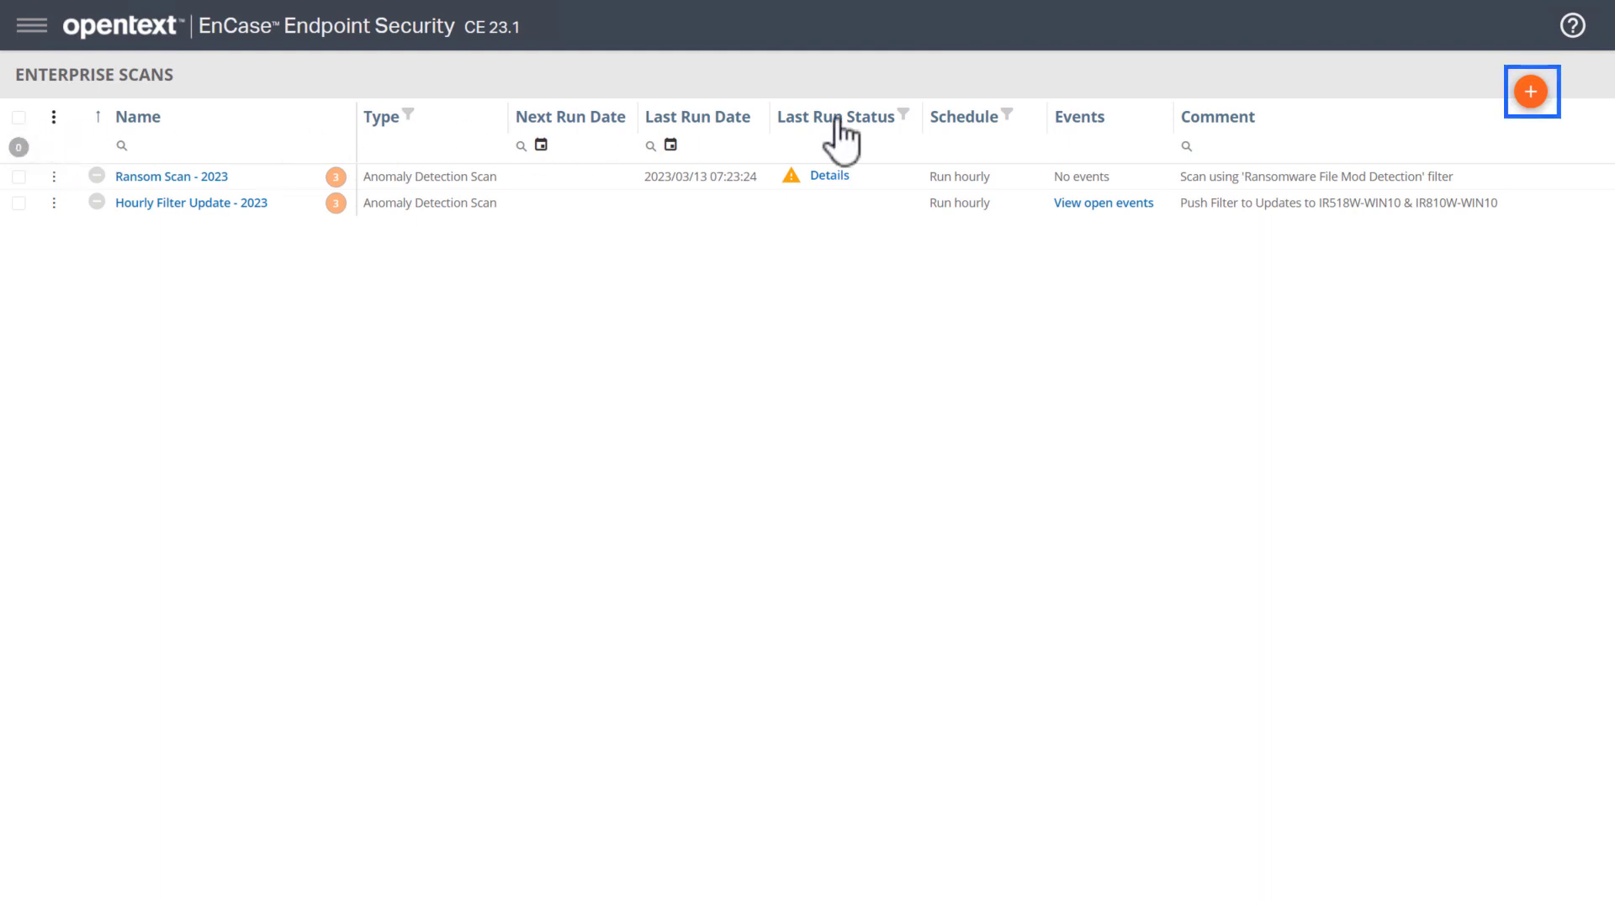
pyautogui.click(1533, 97)
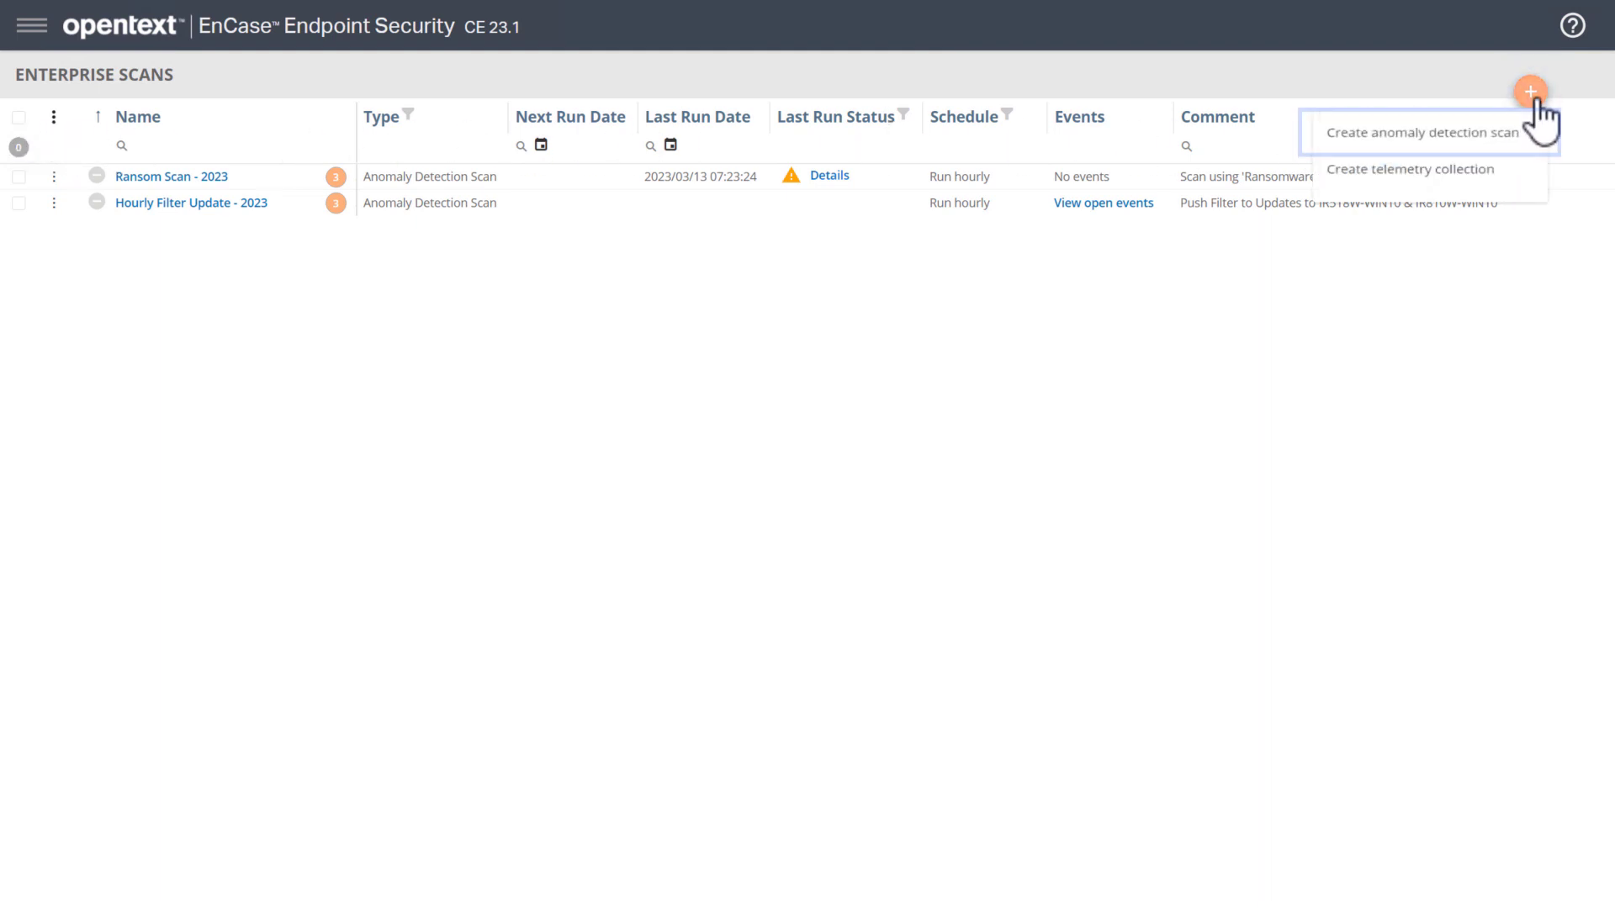
pyautogui.click(1477, 139)
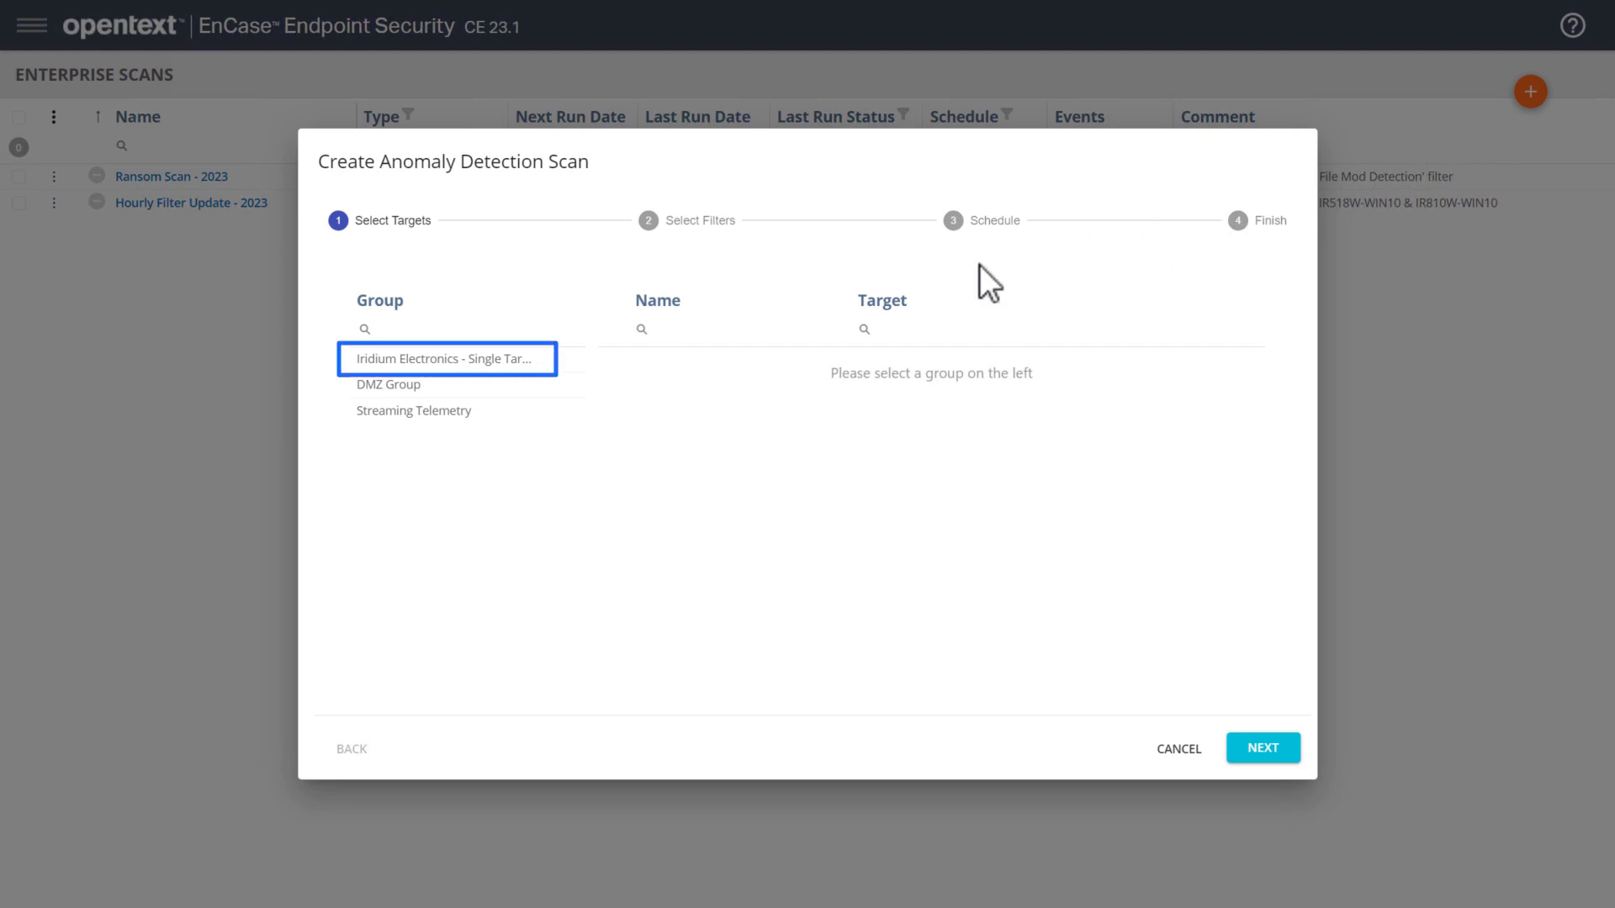
# Target all eight hosts in the Iridium Electronics group
pyautogui.click(463, 360)
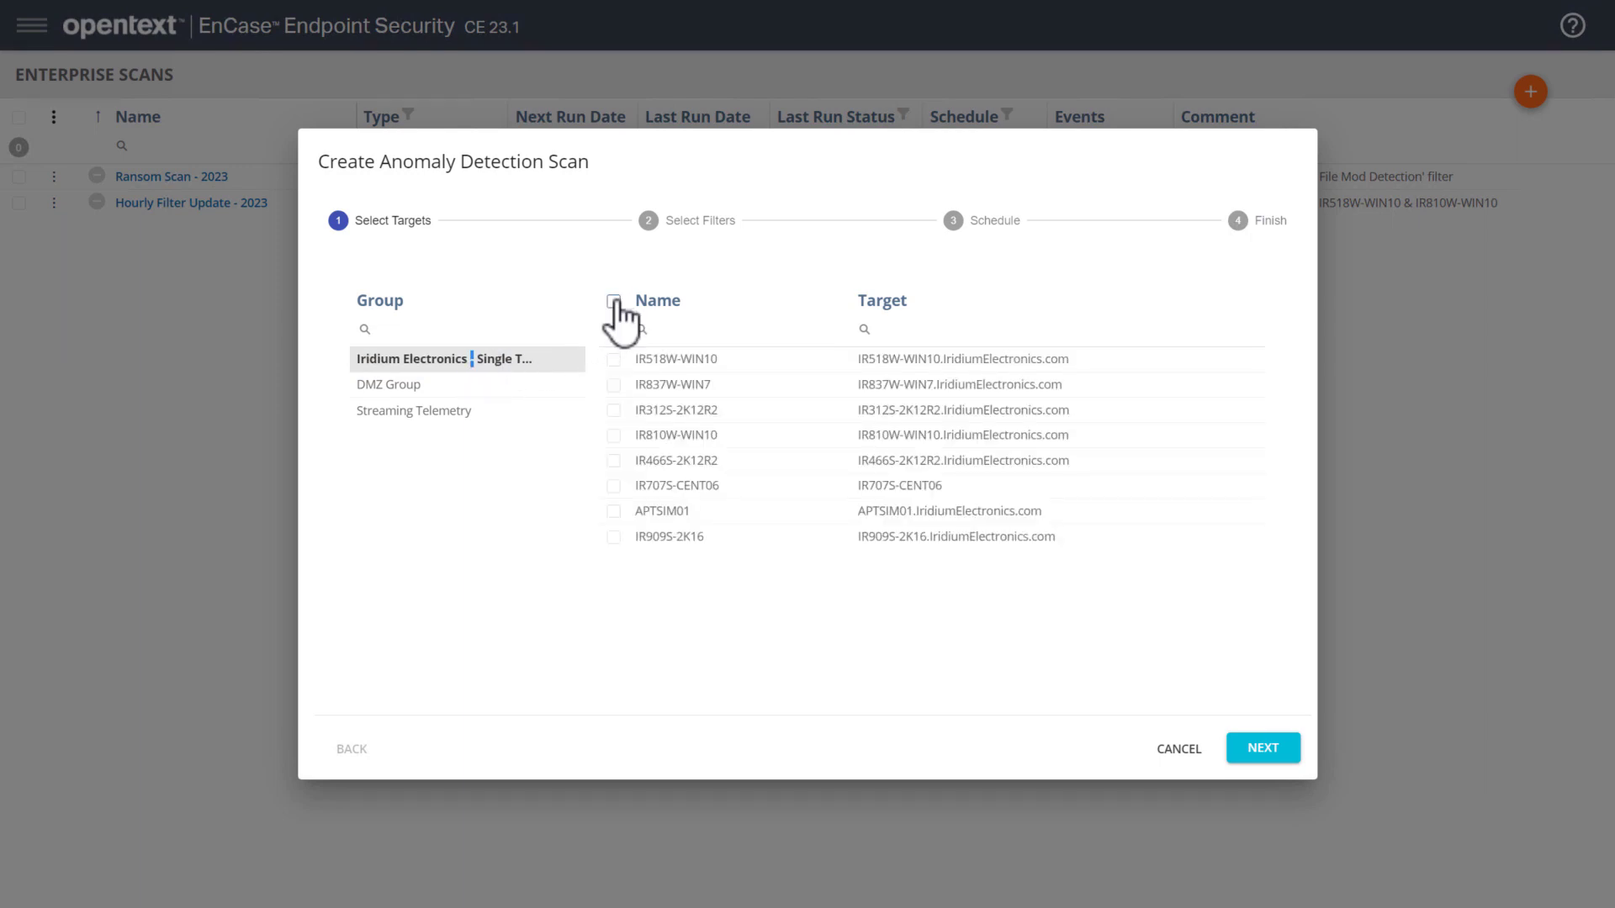
pyautogui.click(614, 303)
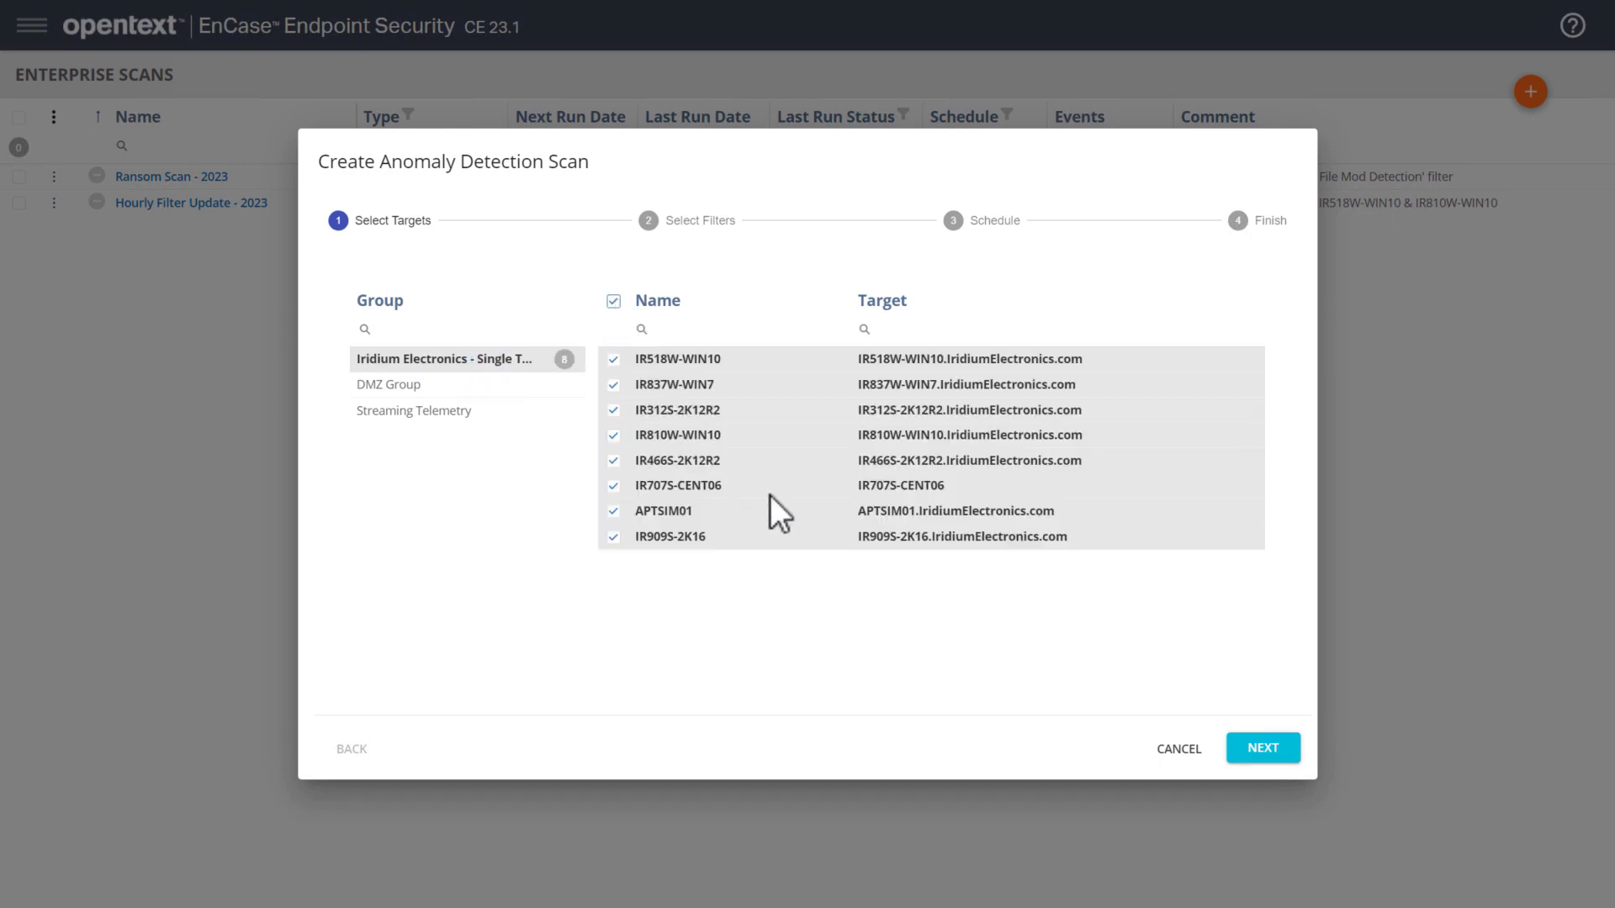
pyautogui.click(1268, 750)
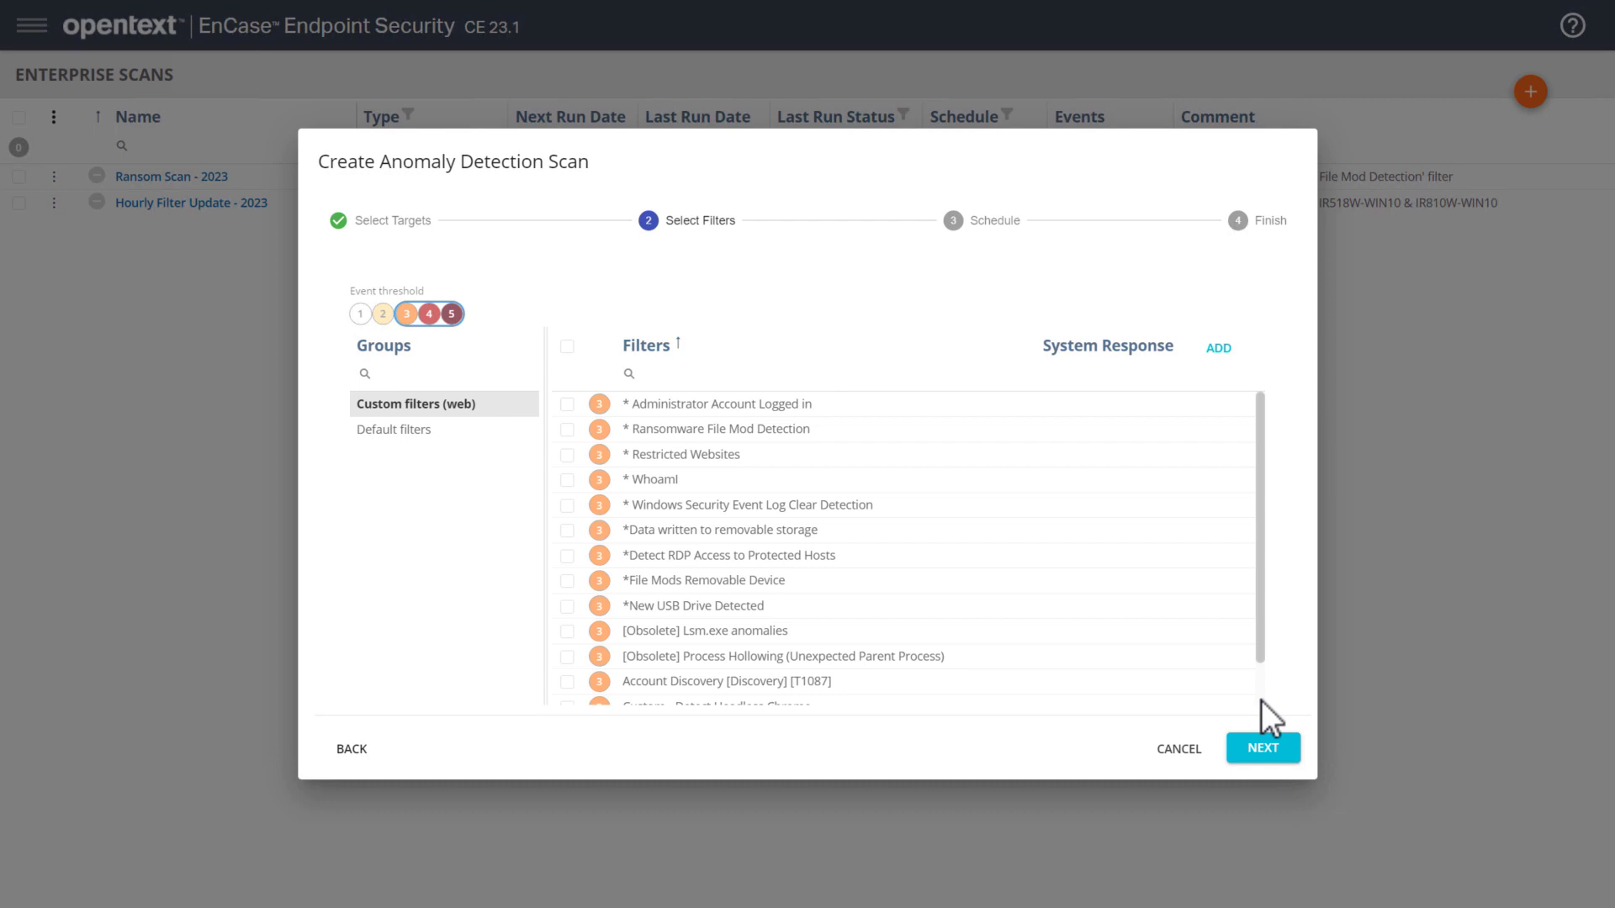
# Choose the Potential Threat 01 filter for the scan
pyautogui.scroll(-1, 1259, 700)
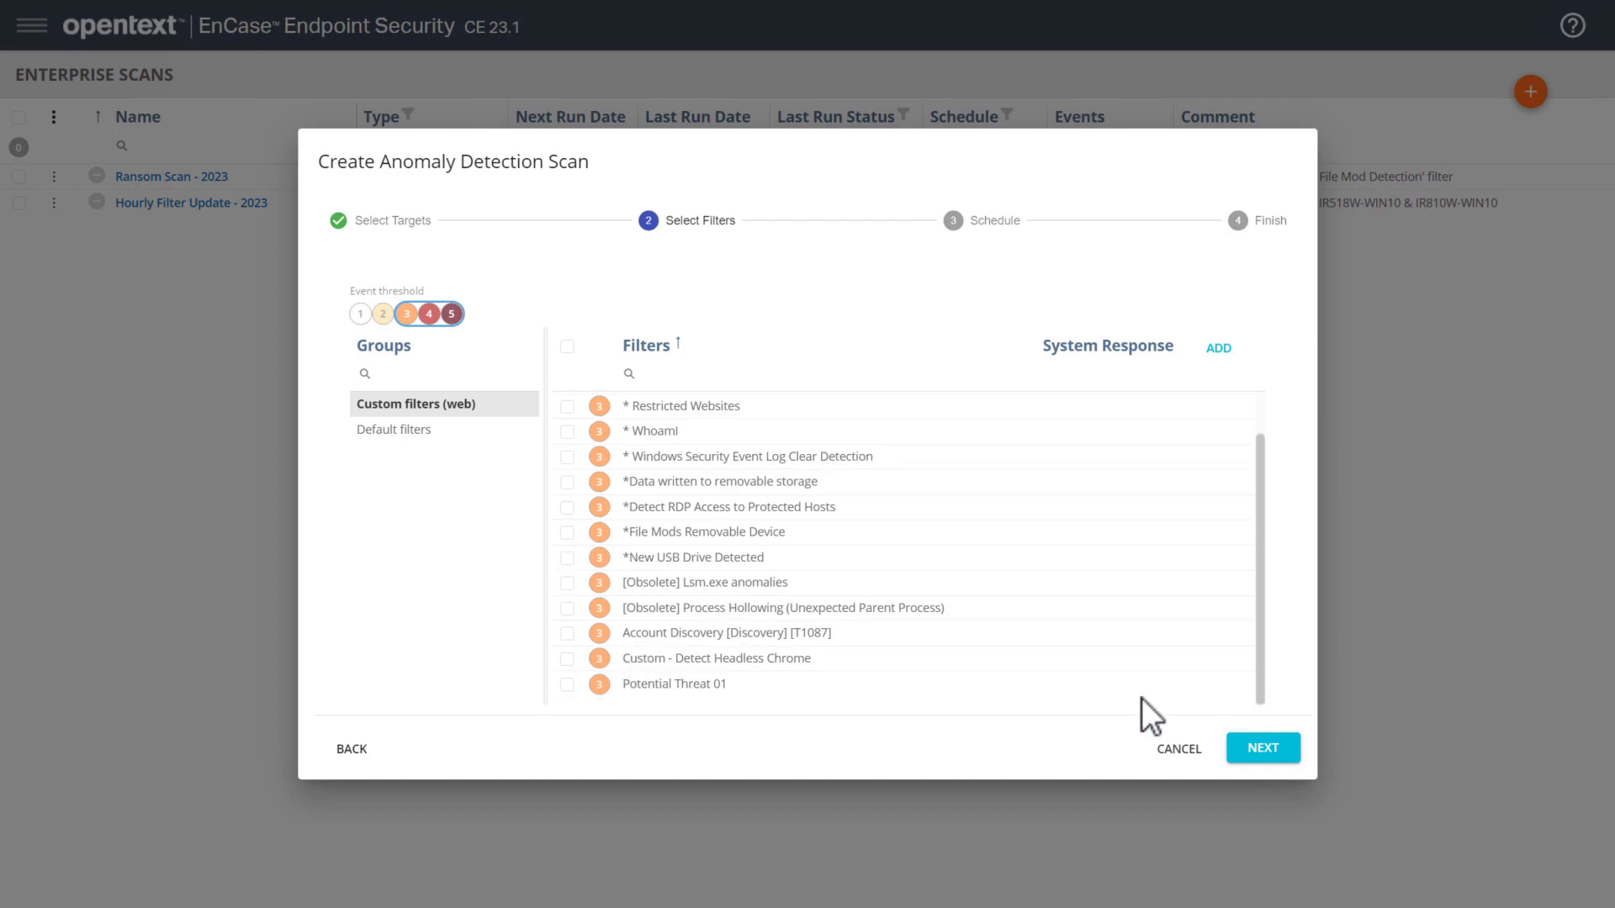
pyautogui.click(567, 684)
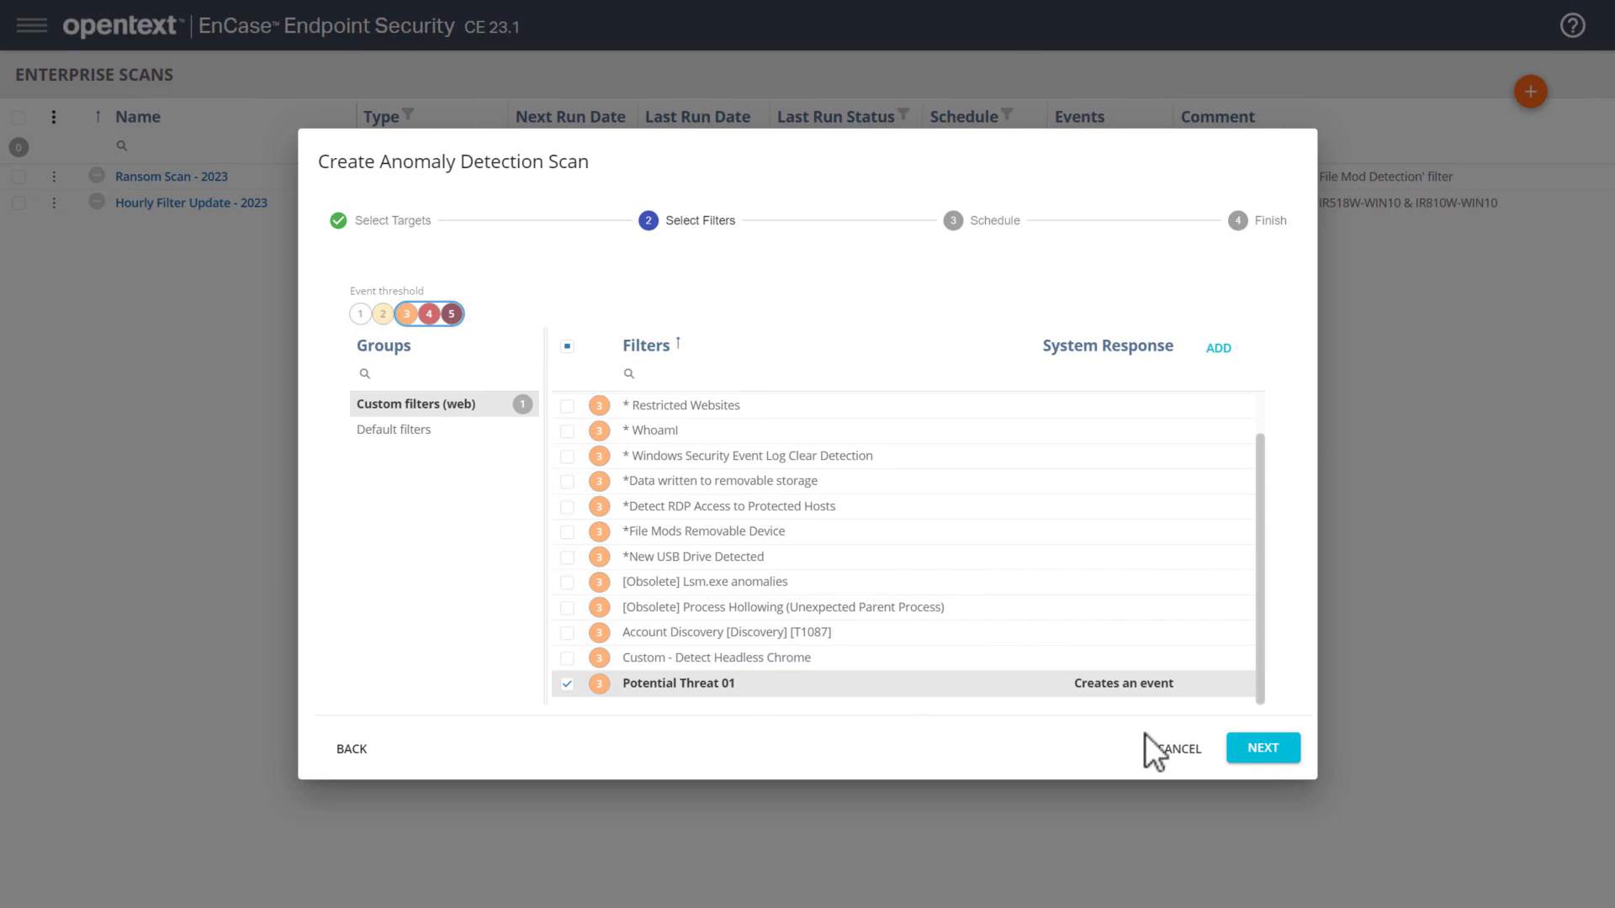
pyautogui.click(1252, 747)
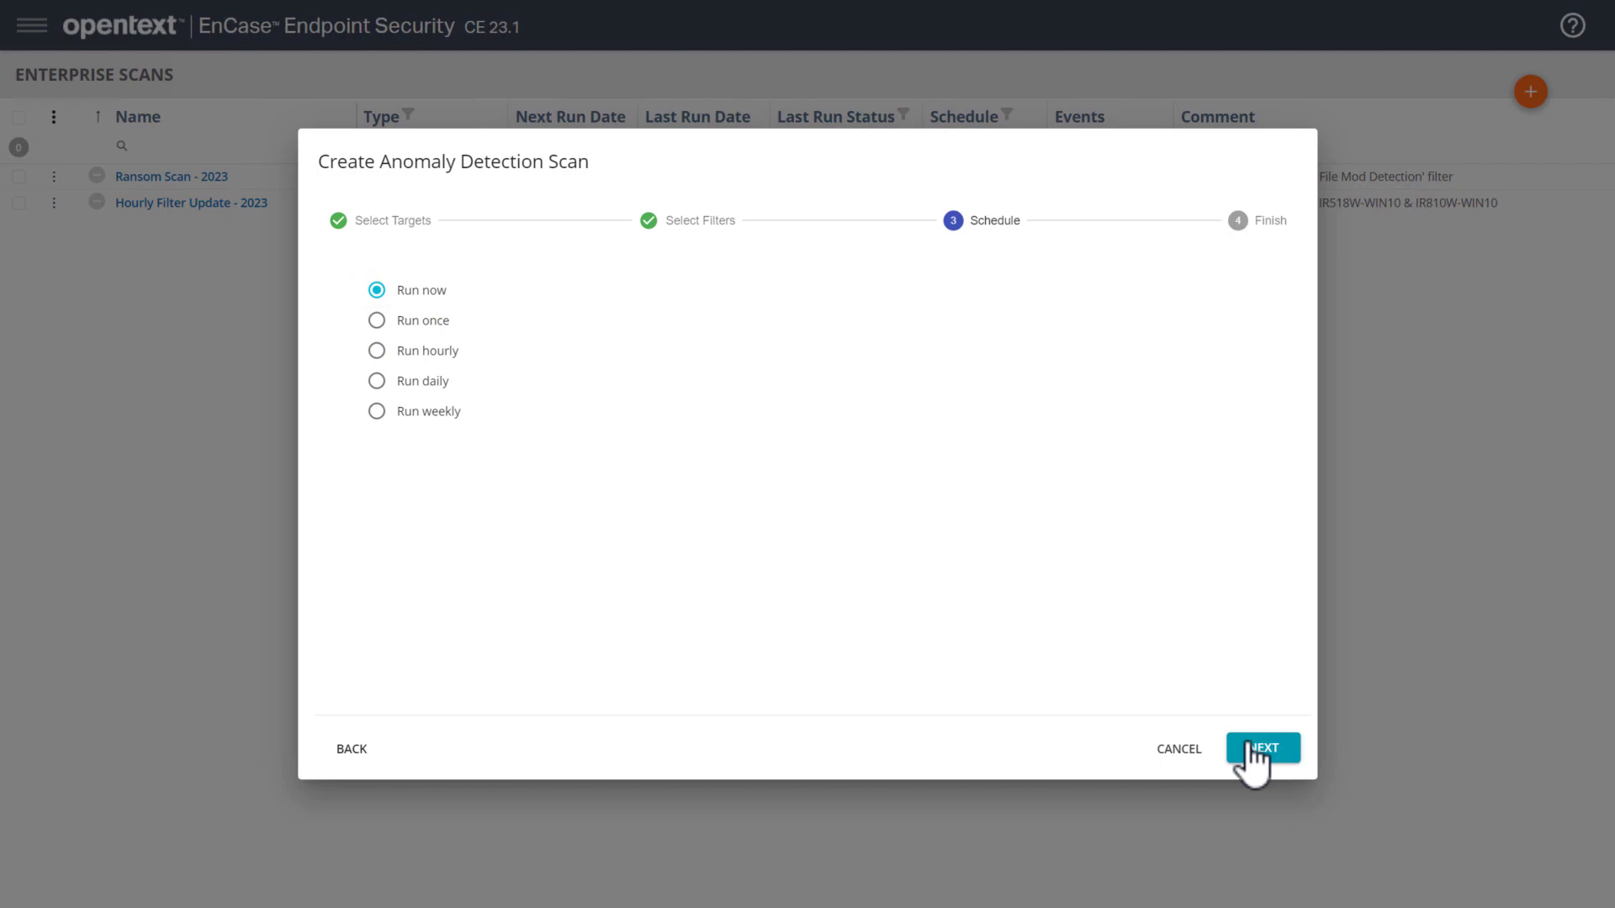
# Schedule the scan to run daily at 2:05 PM
pyautogui.click(422, 385)
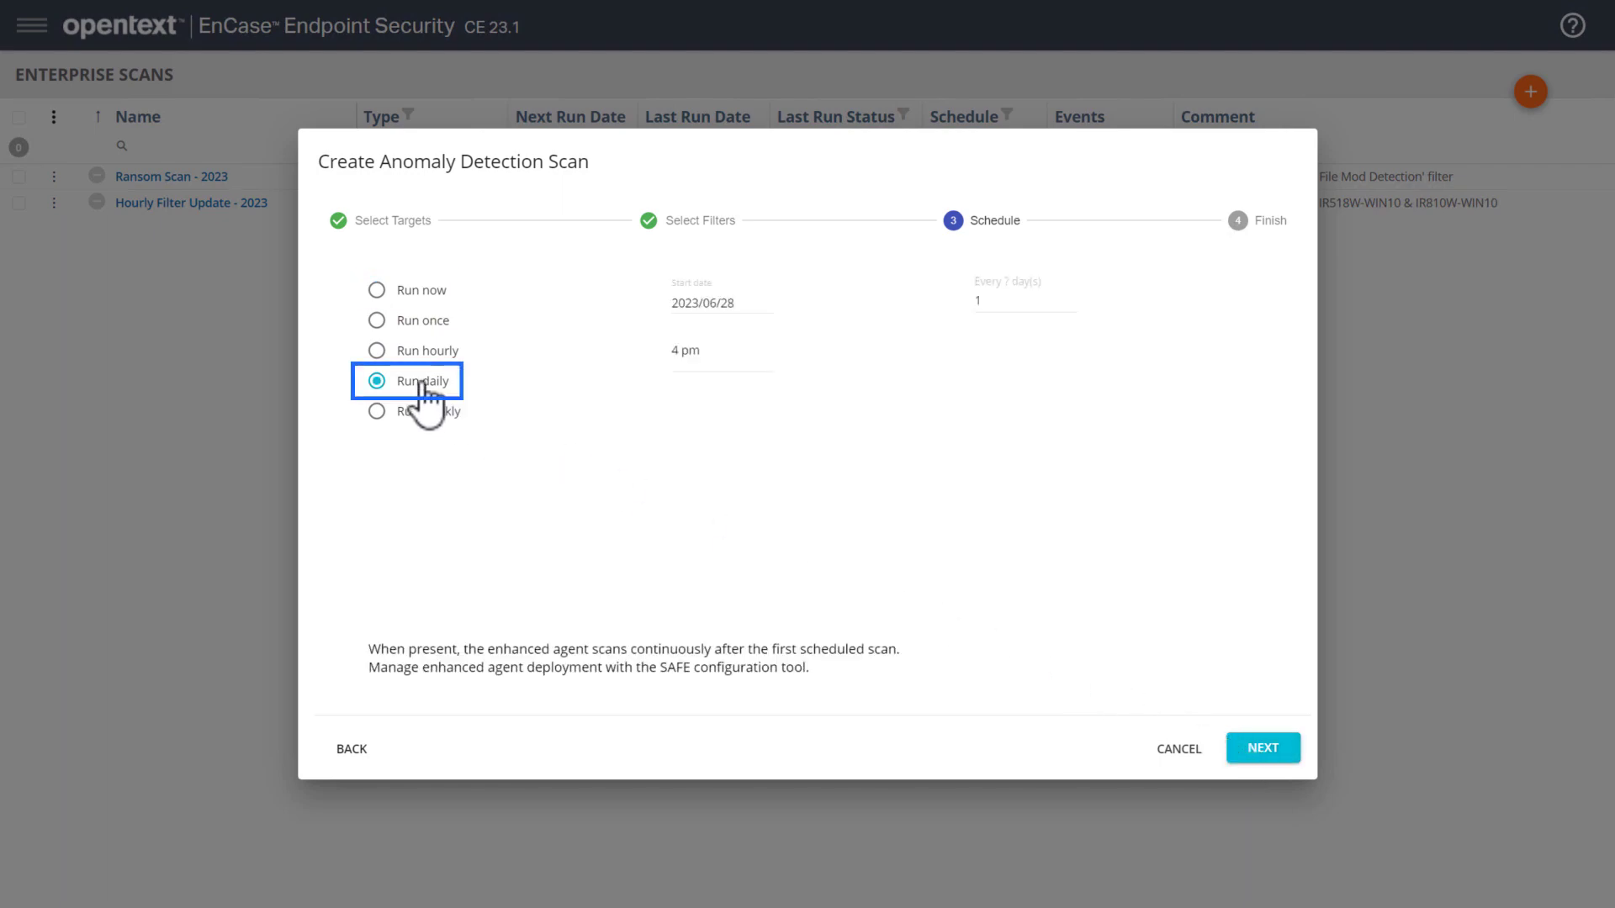
pyautogui.click(679, 354)
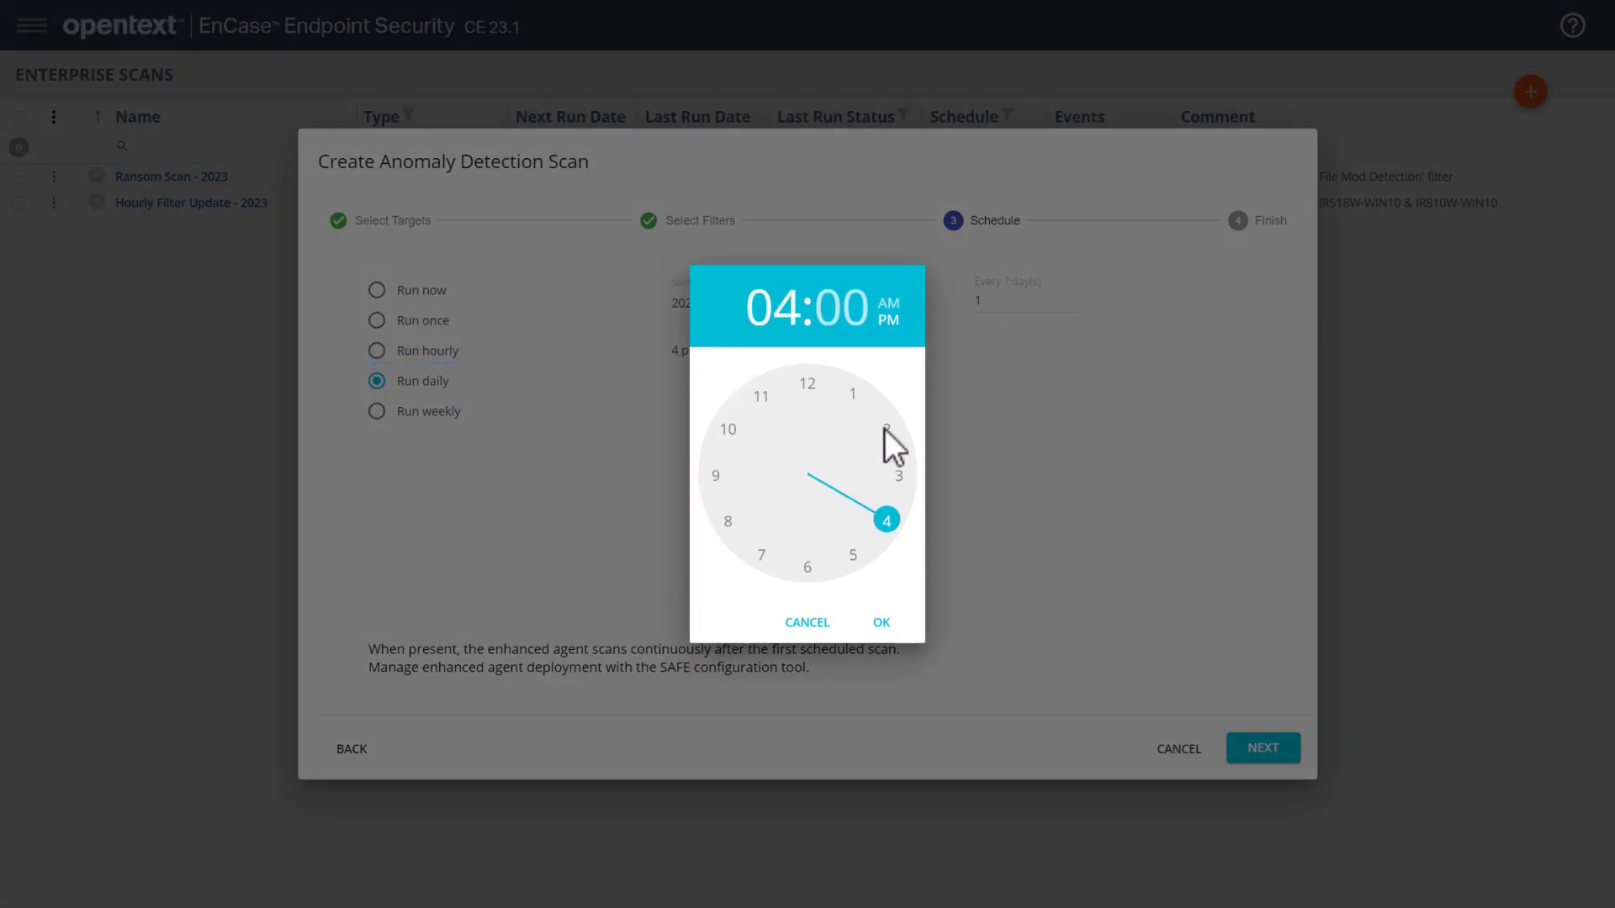
pyautogui.click(884, 429)
pyautogui.moveTo(808, 383); pyautogui.dragTo(850, 405)
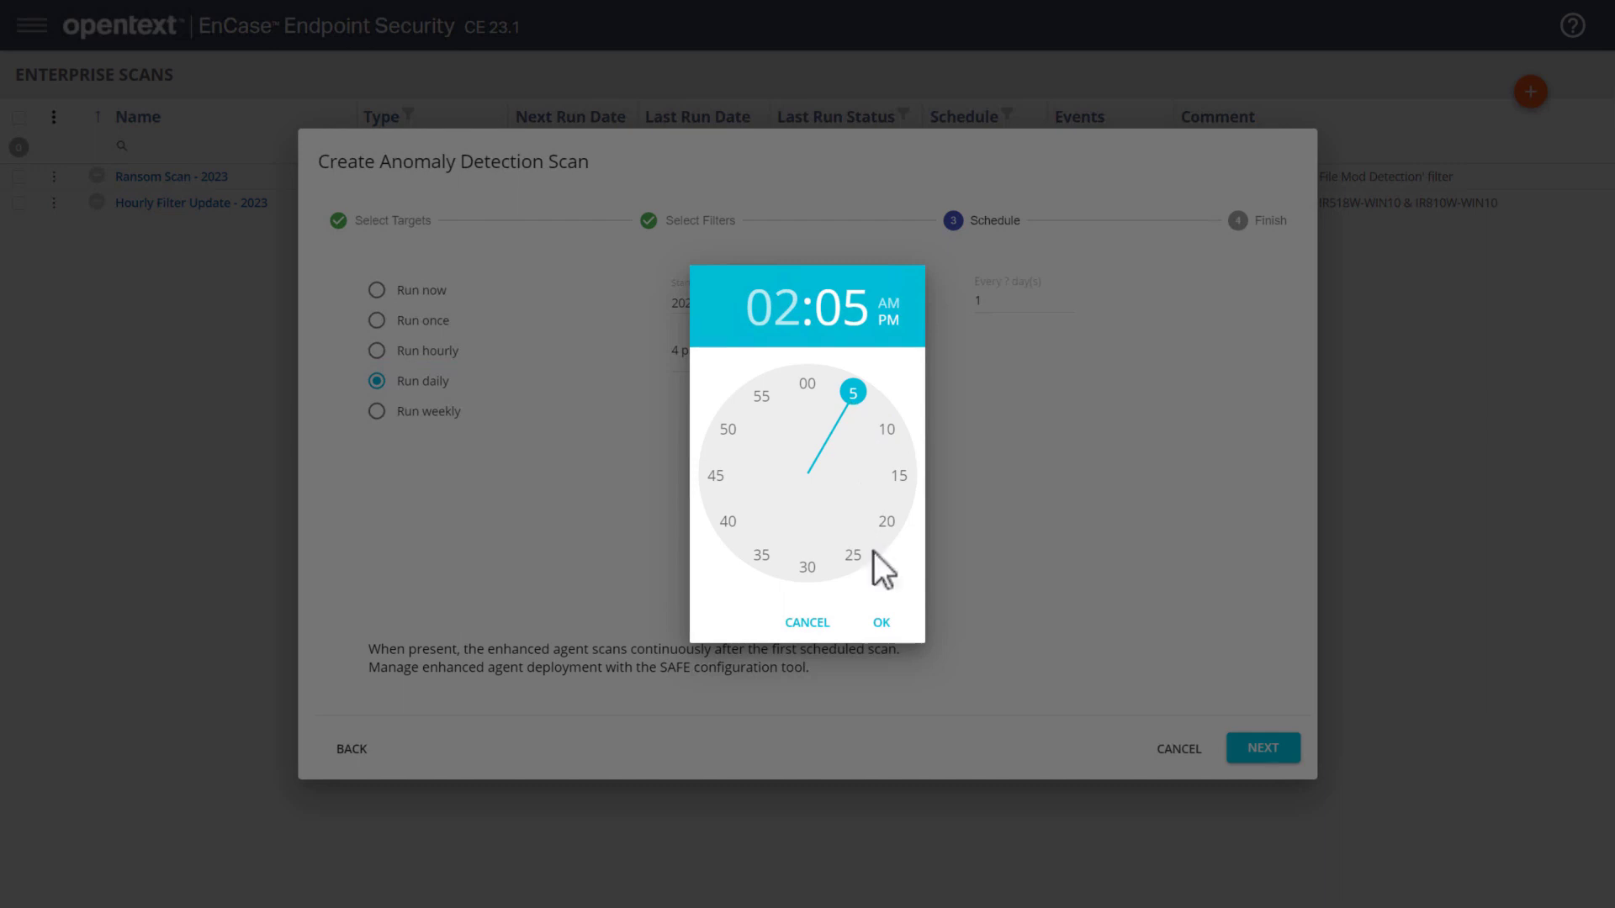
pyautogui.click(881, 622)
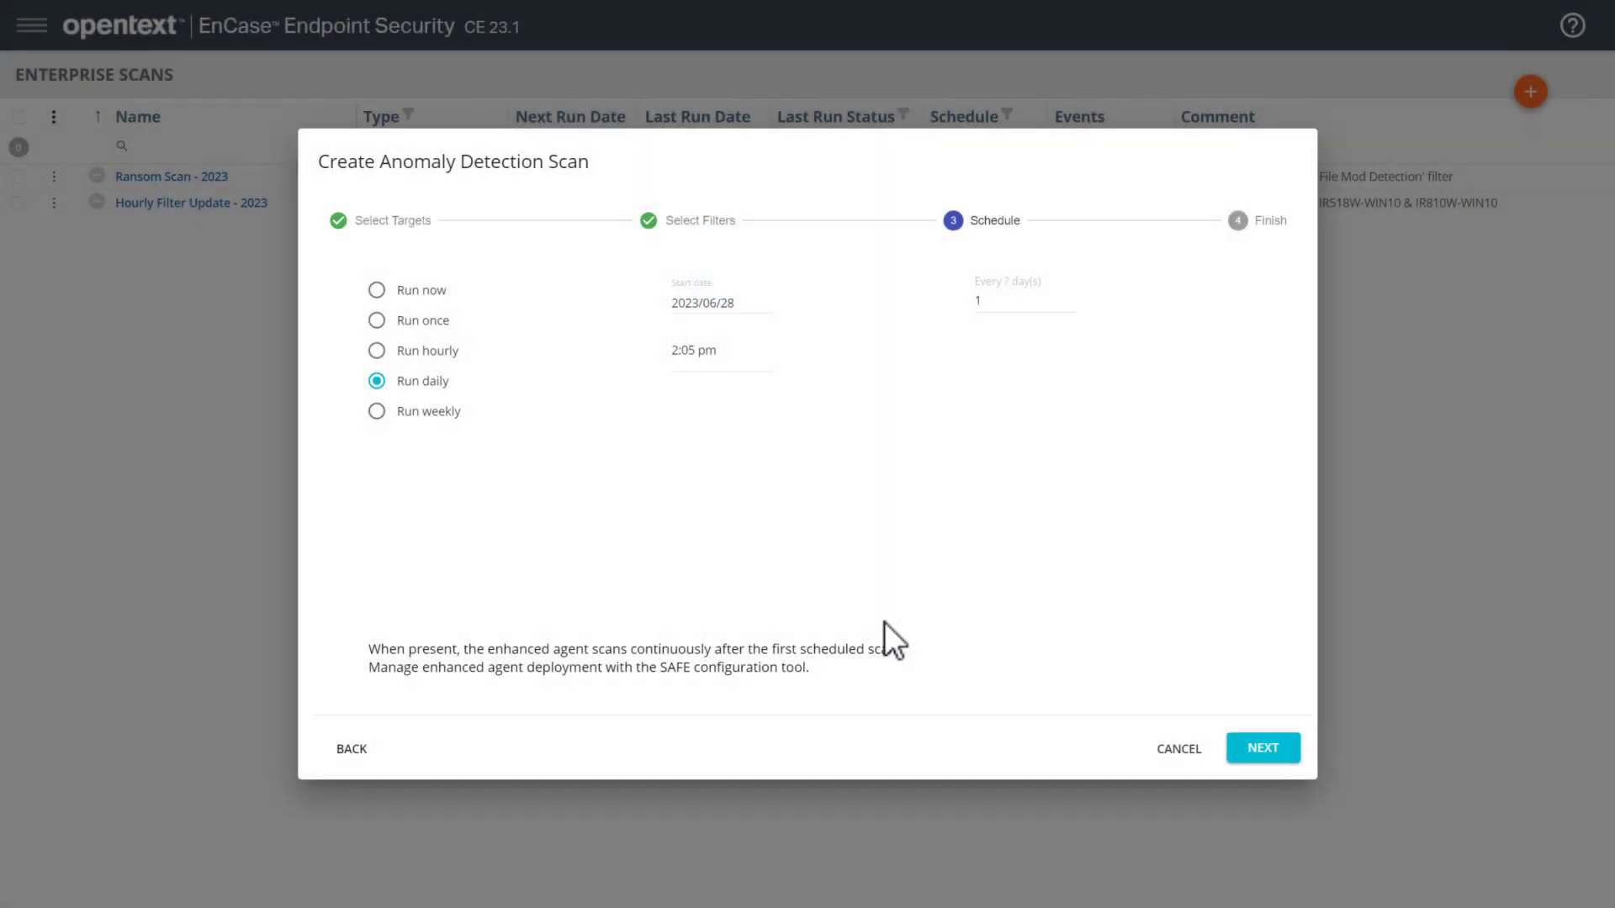
# Name the scan 'Find Potential Threat 01' and finish creating it
pyautogui.click(1253, 747)
pyautogui.click(1254, 748)
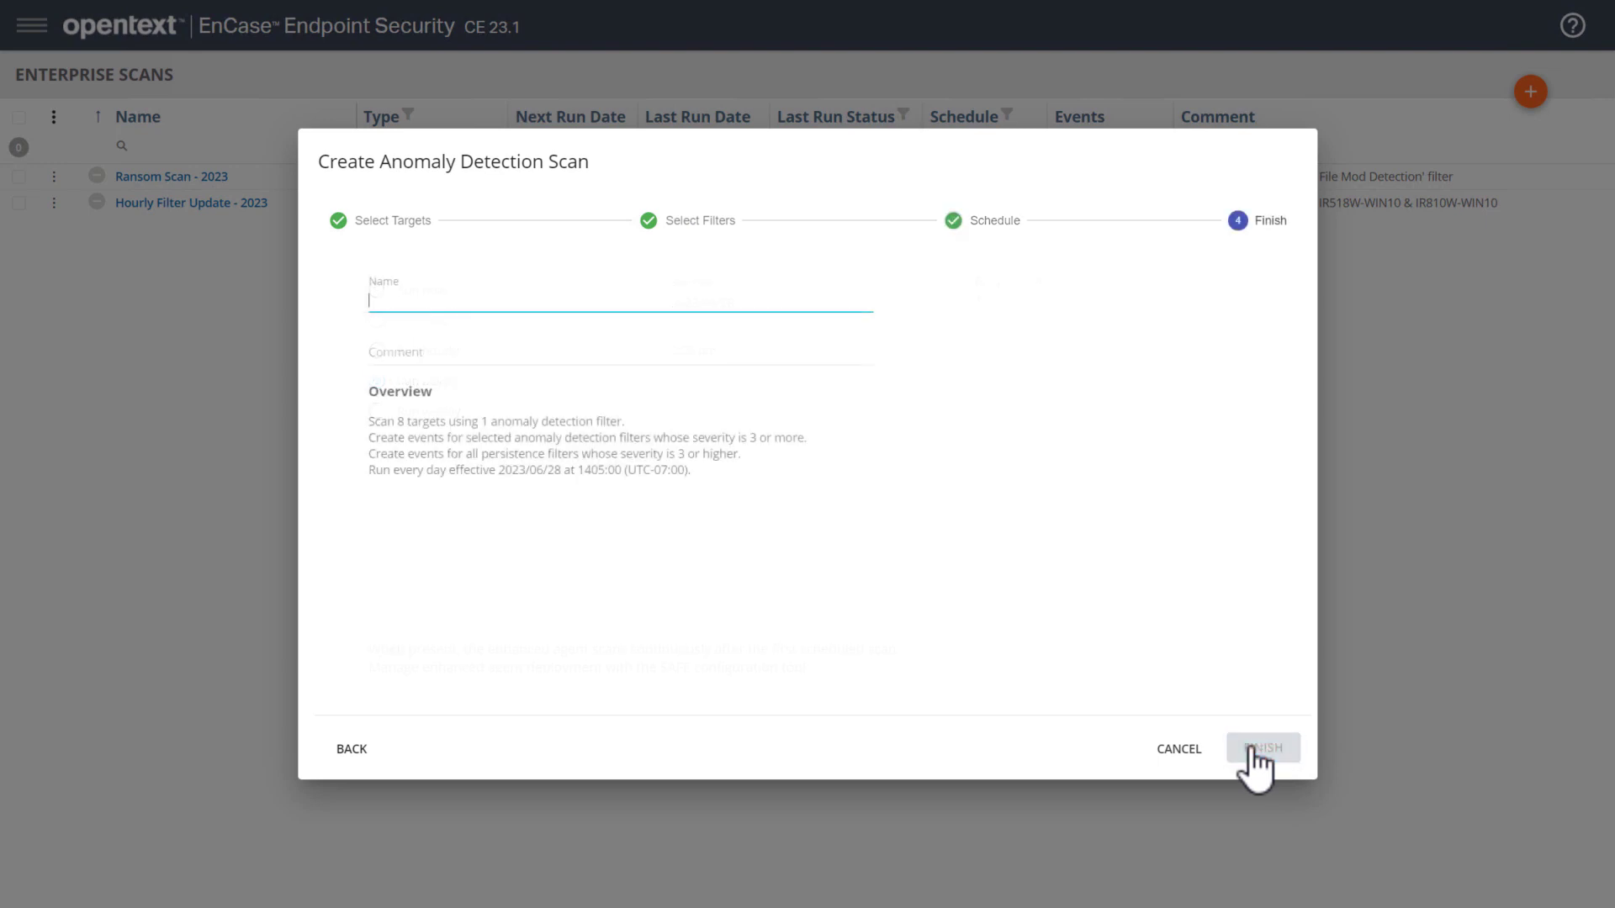
pyautogui.write('Fi')
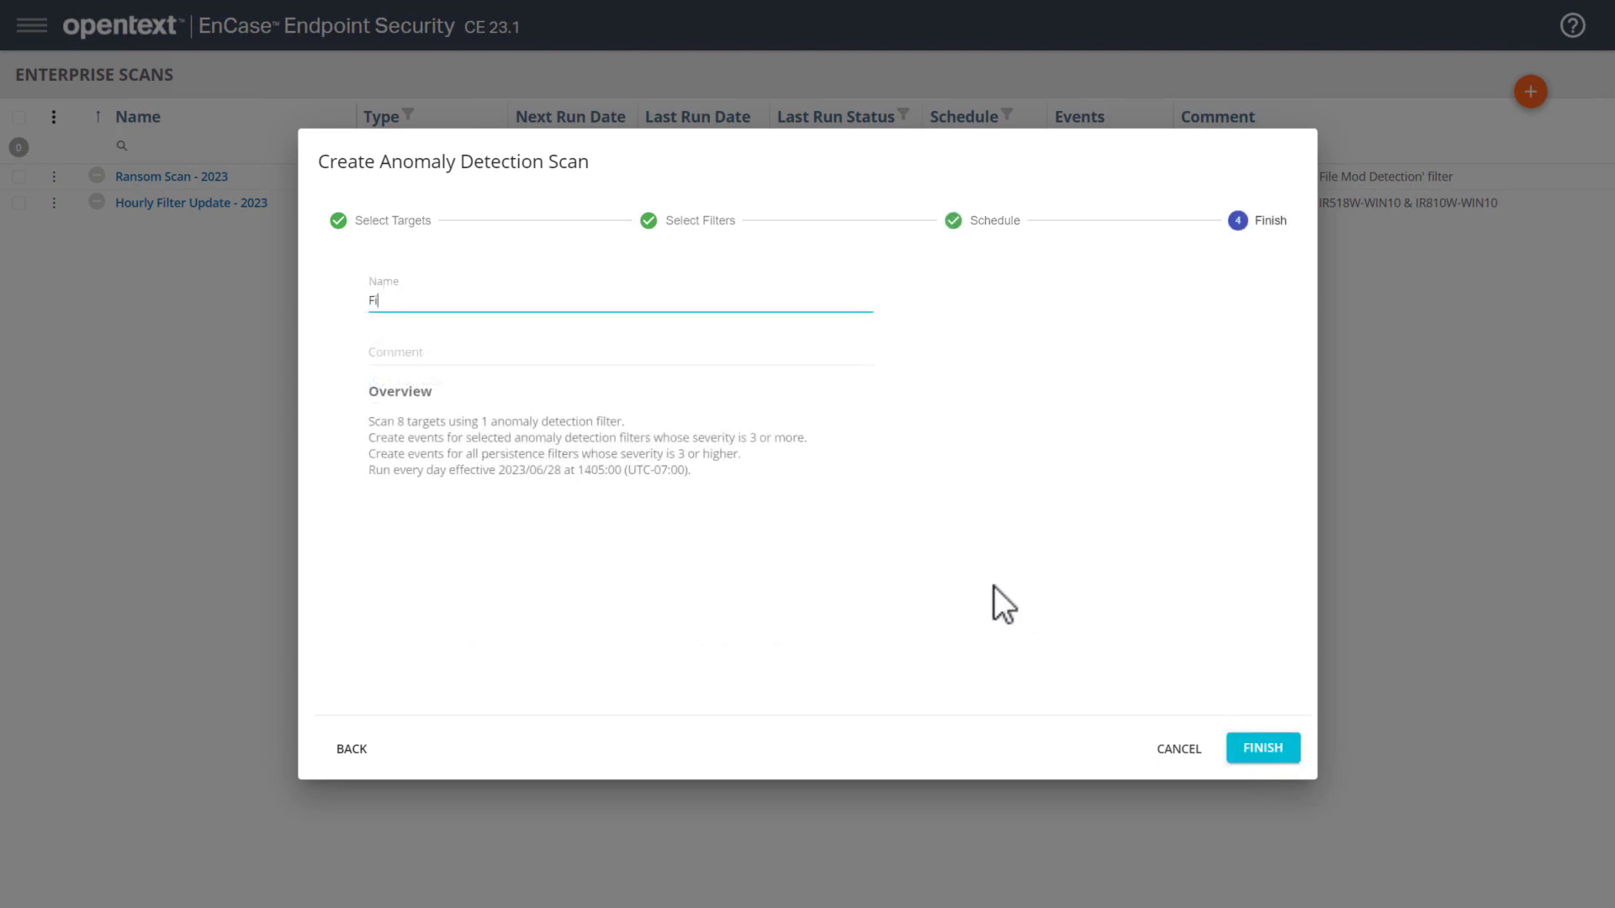
pyautogui.write('nd Potential Threat 01')
pyautogui.click(1260, 751)
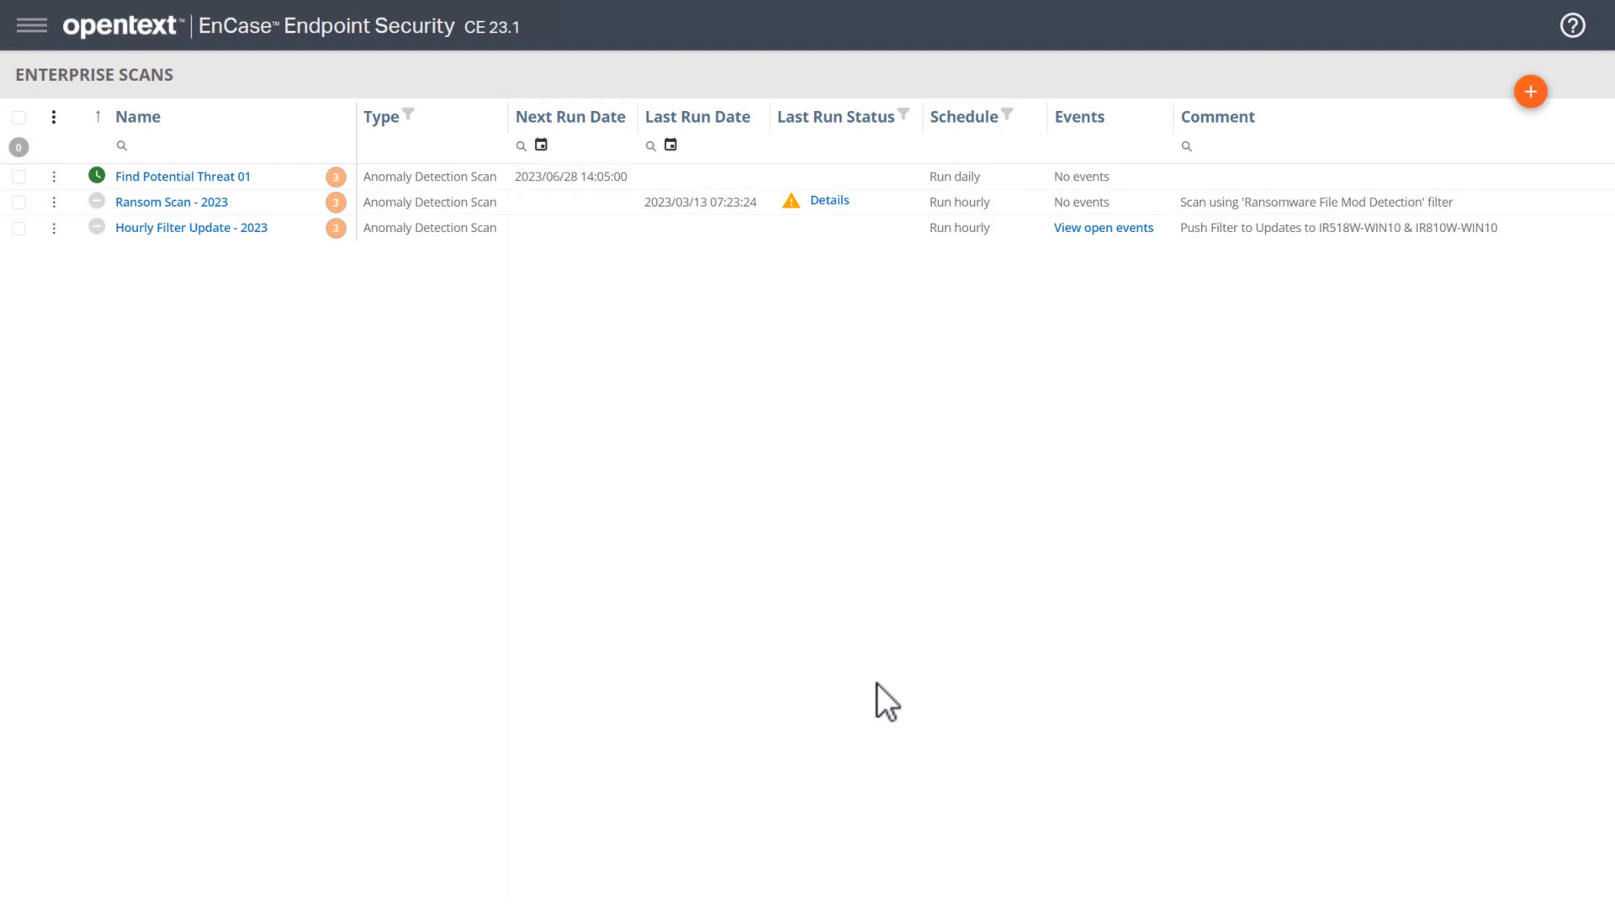
# Watch the scan's tasks on the Activity page, then go back to Enterprise Scans
pyautogui.click(31, 26)
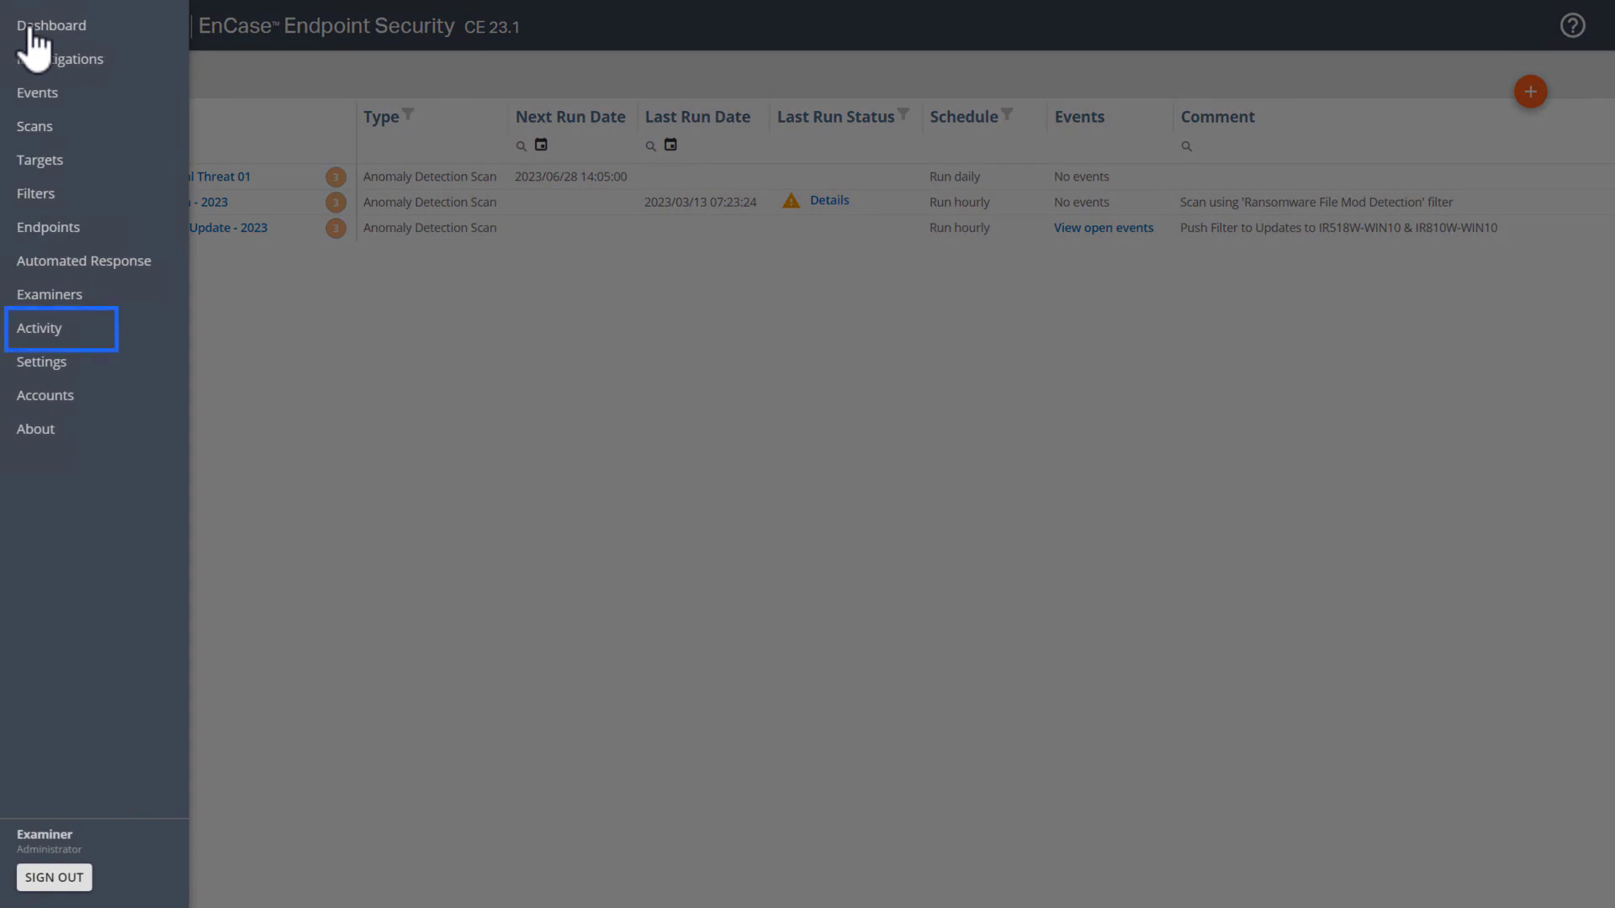
pyautogui.click(34, 333)
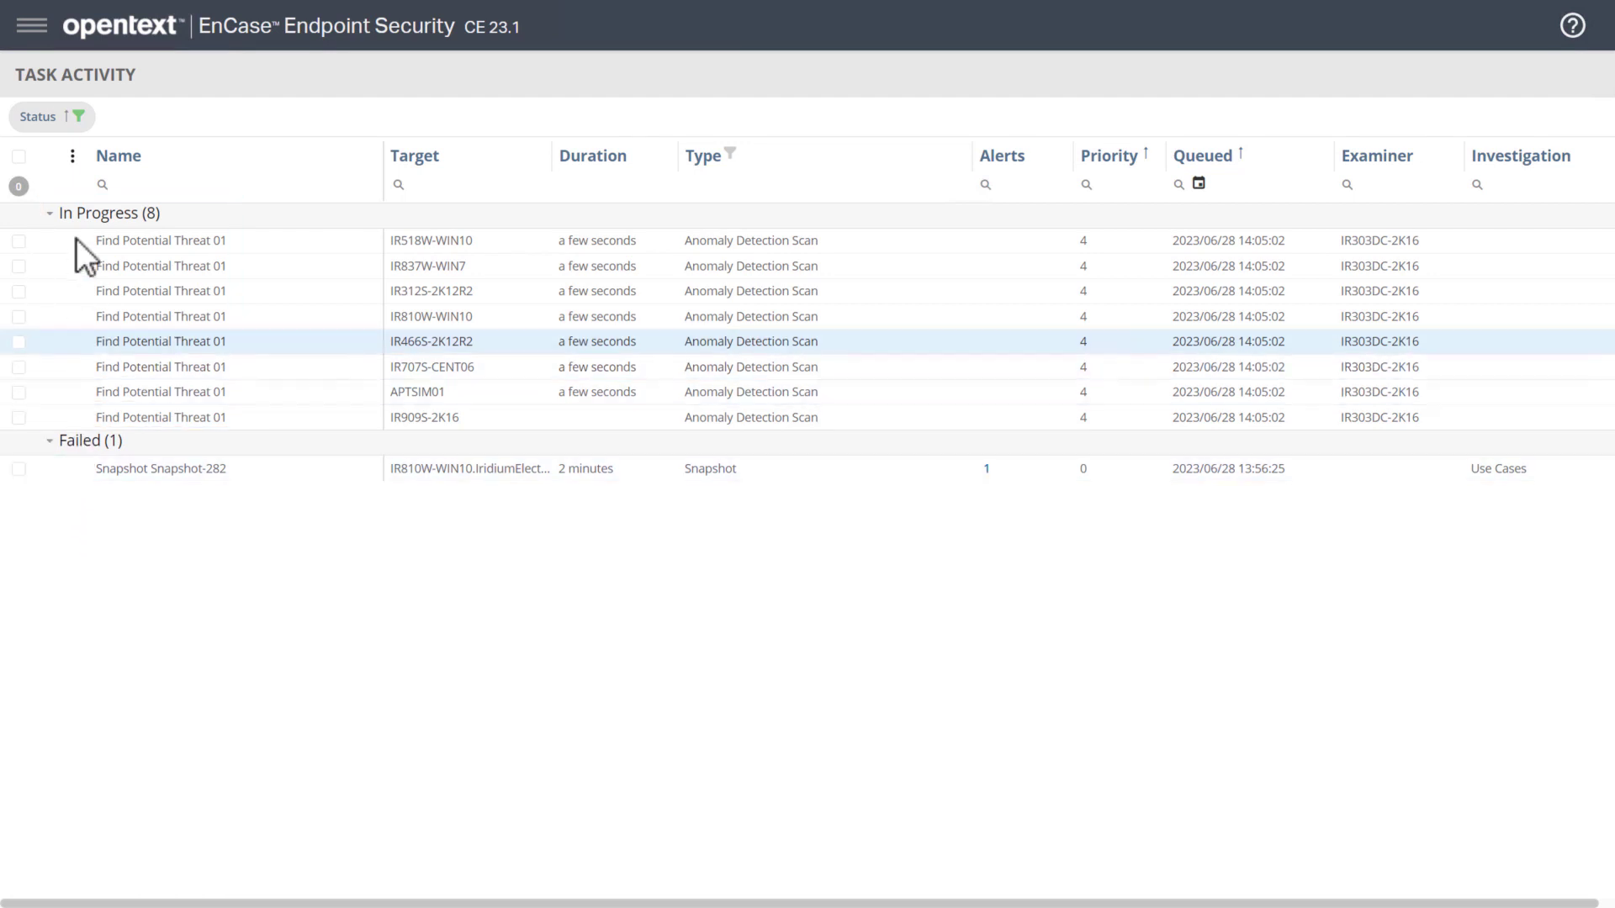
pyautogui.click(32, 26)
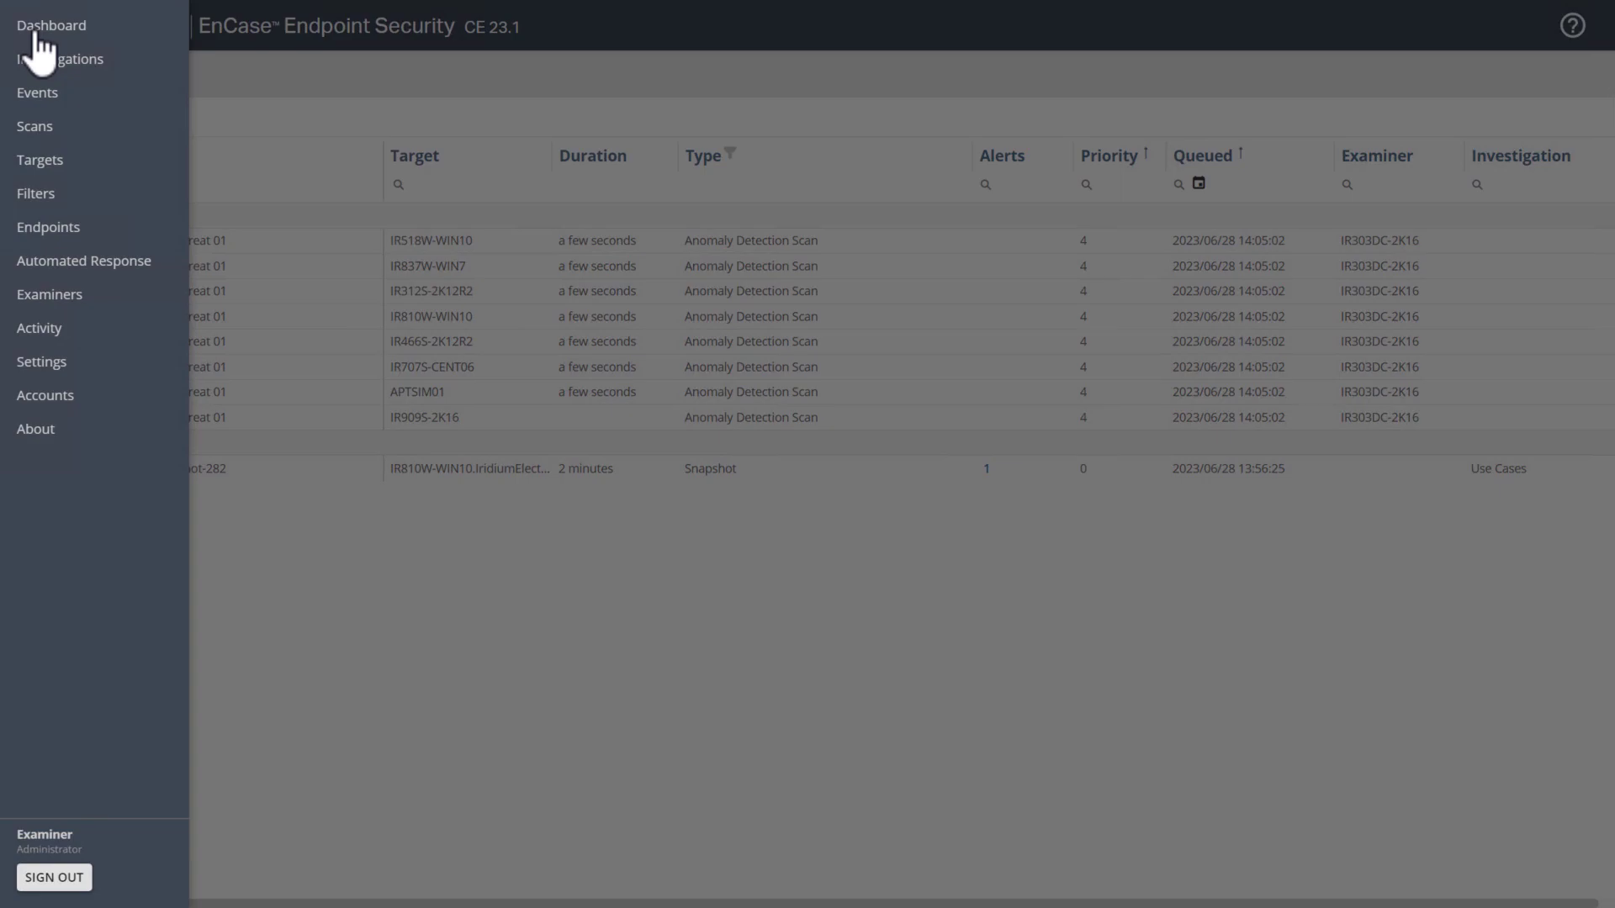
pyautogui.click(34, 128)
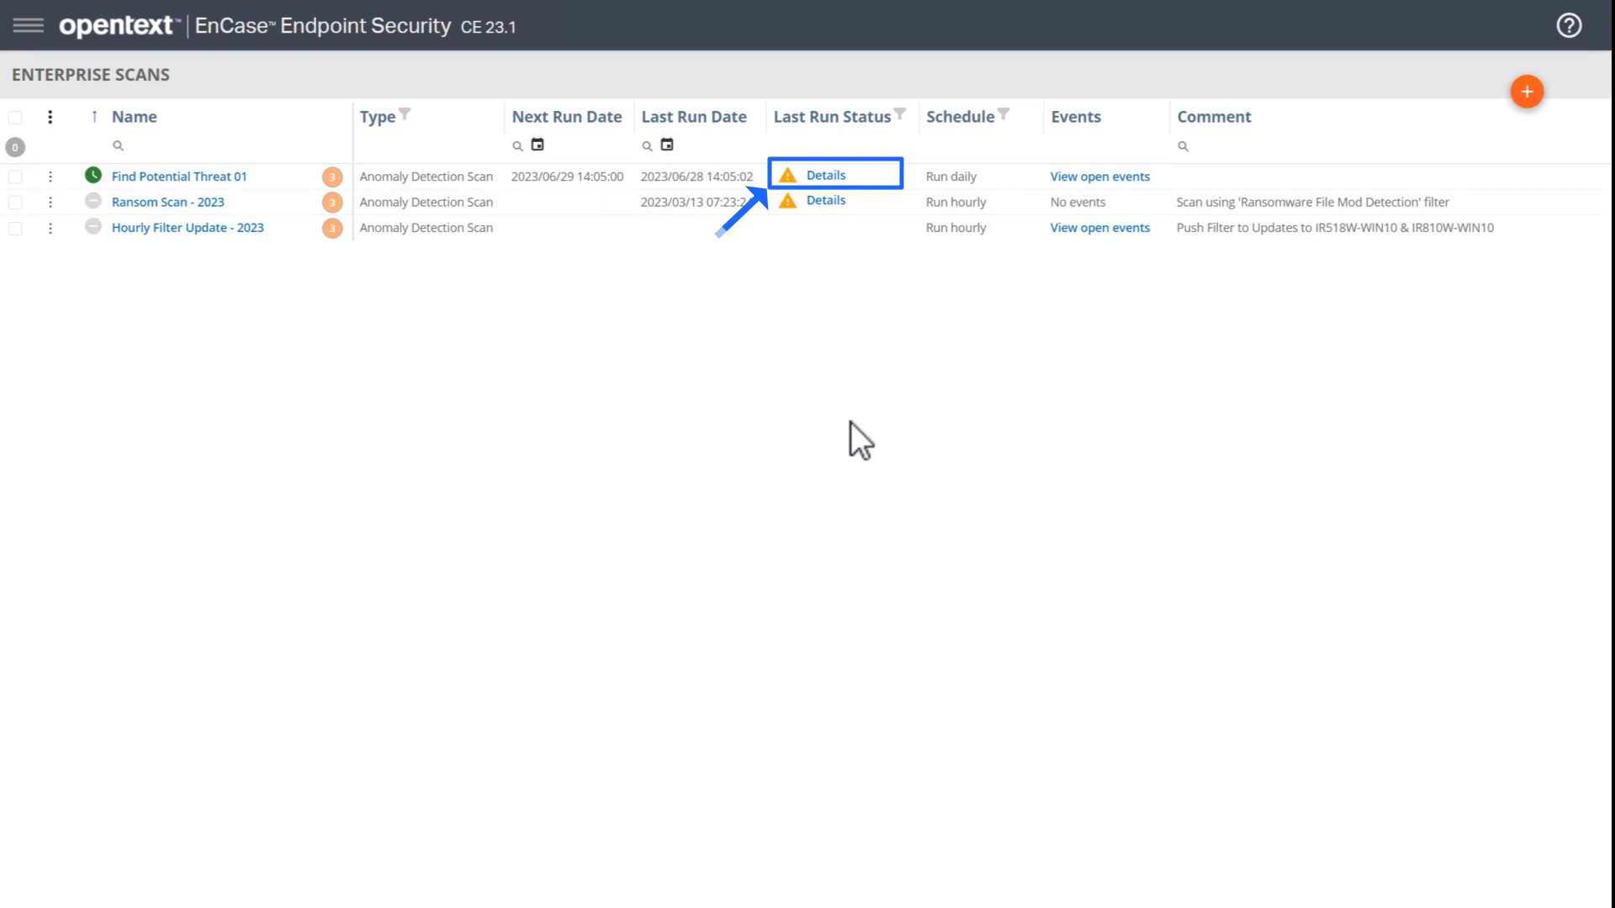
# Review the last run's per-host details, then show Find Potential Threat 01's open events
pyautogui.click(825, 179)
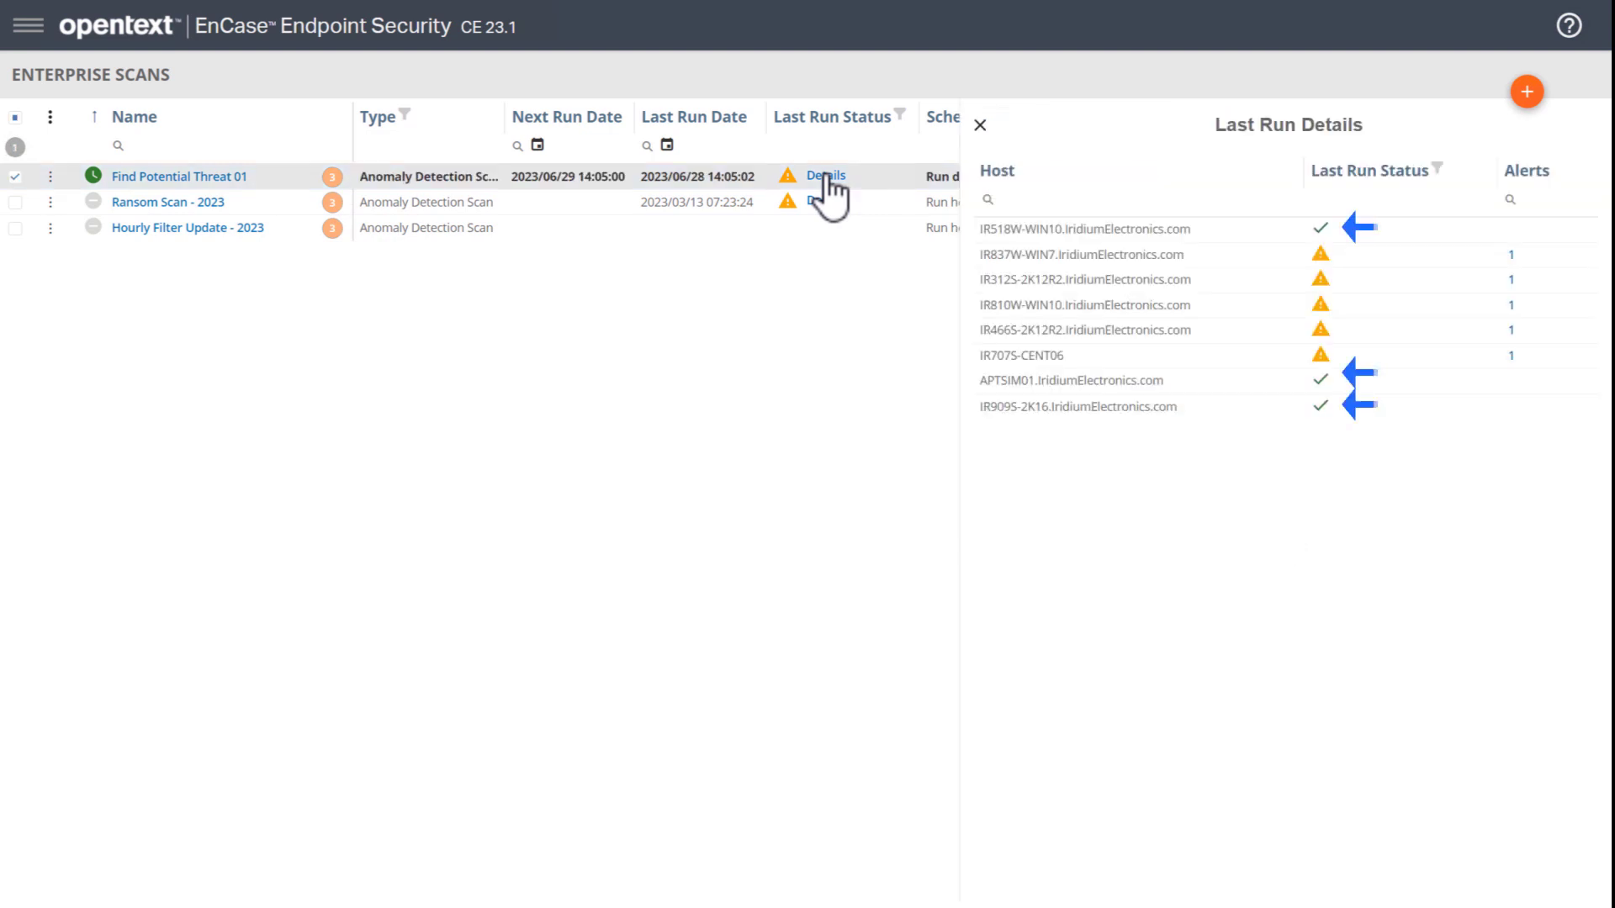
pyautogui.click(981, 127)
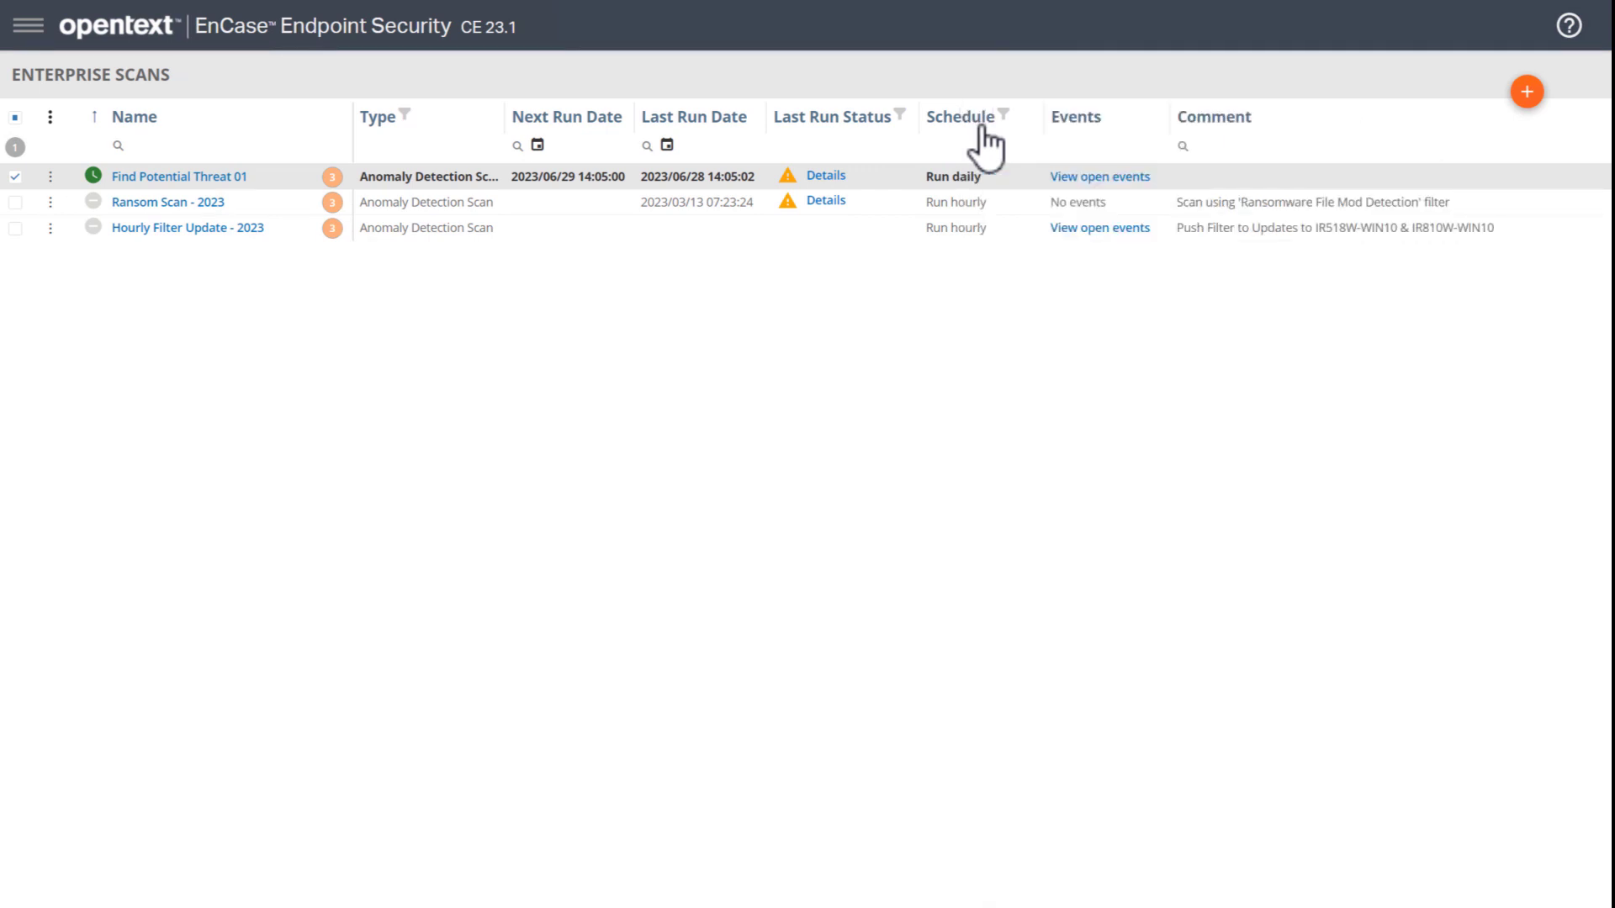
pyautogui.click(1082, 178)
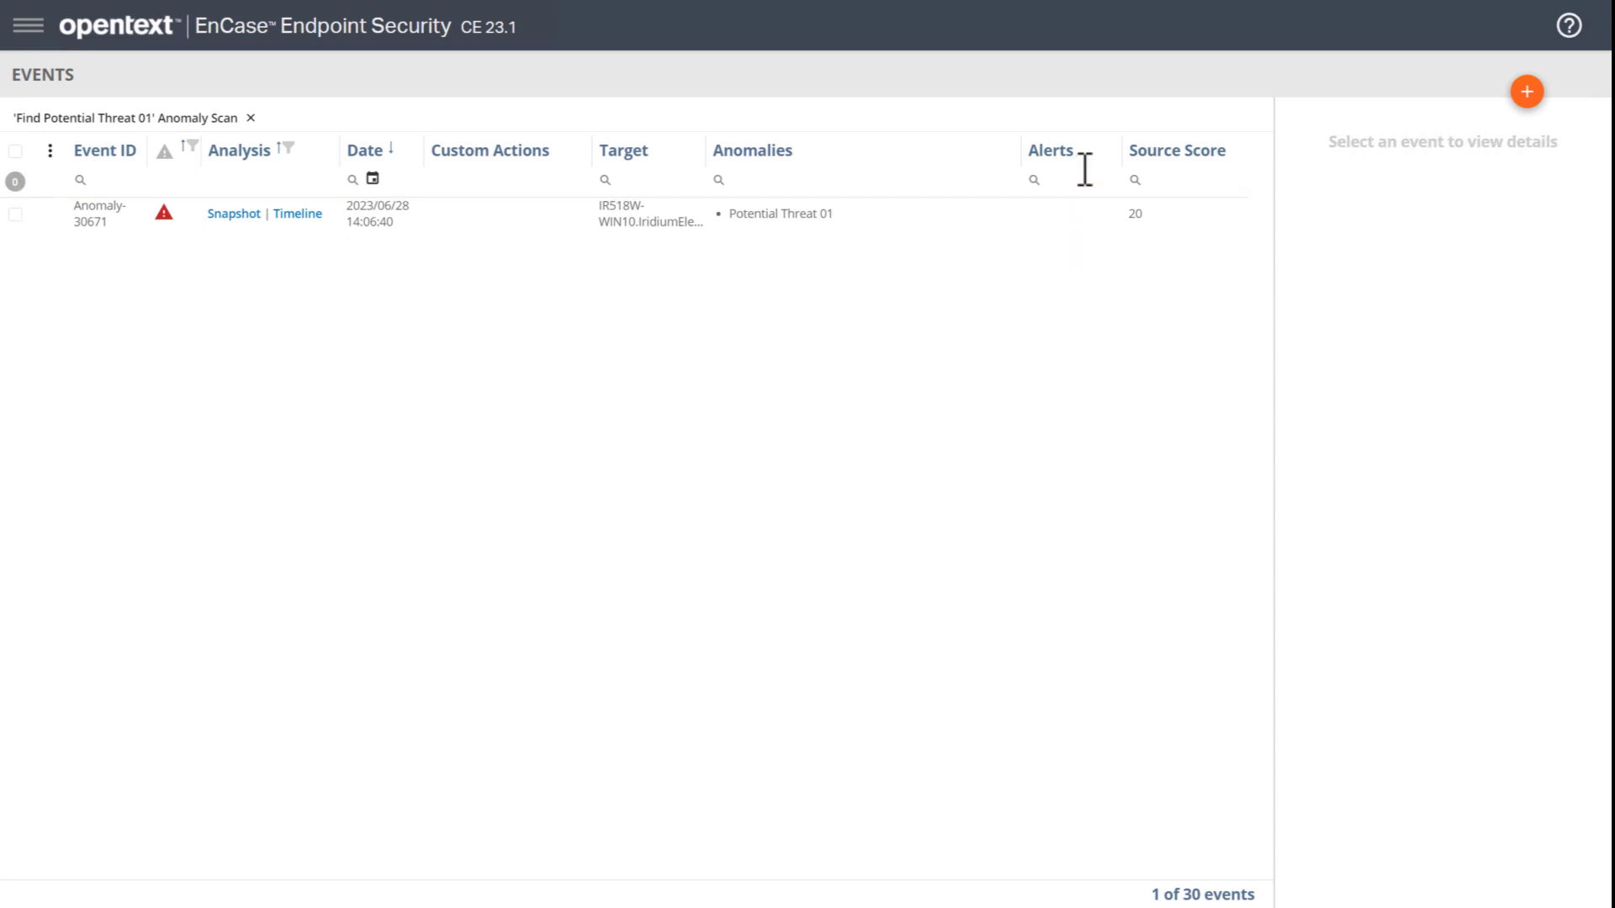
# Open Anomaly-30671's snapshot and inspect the powershell.exe process tree
pyautogui.click(260, 217)
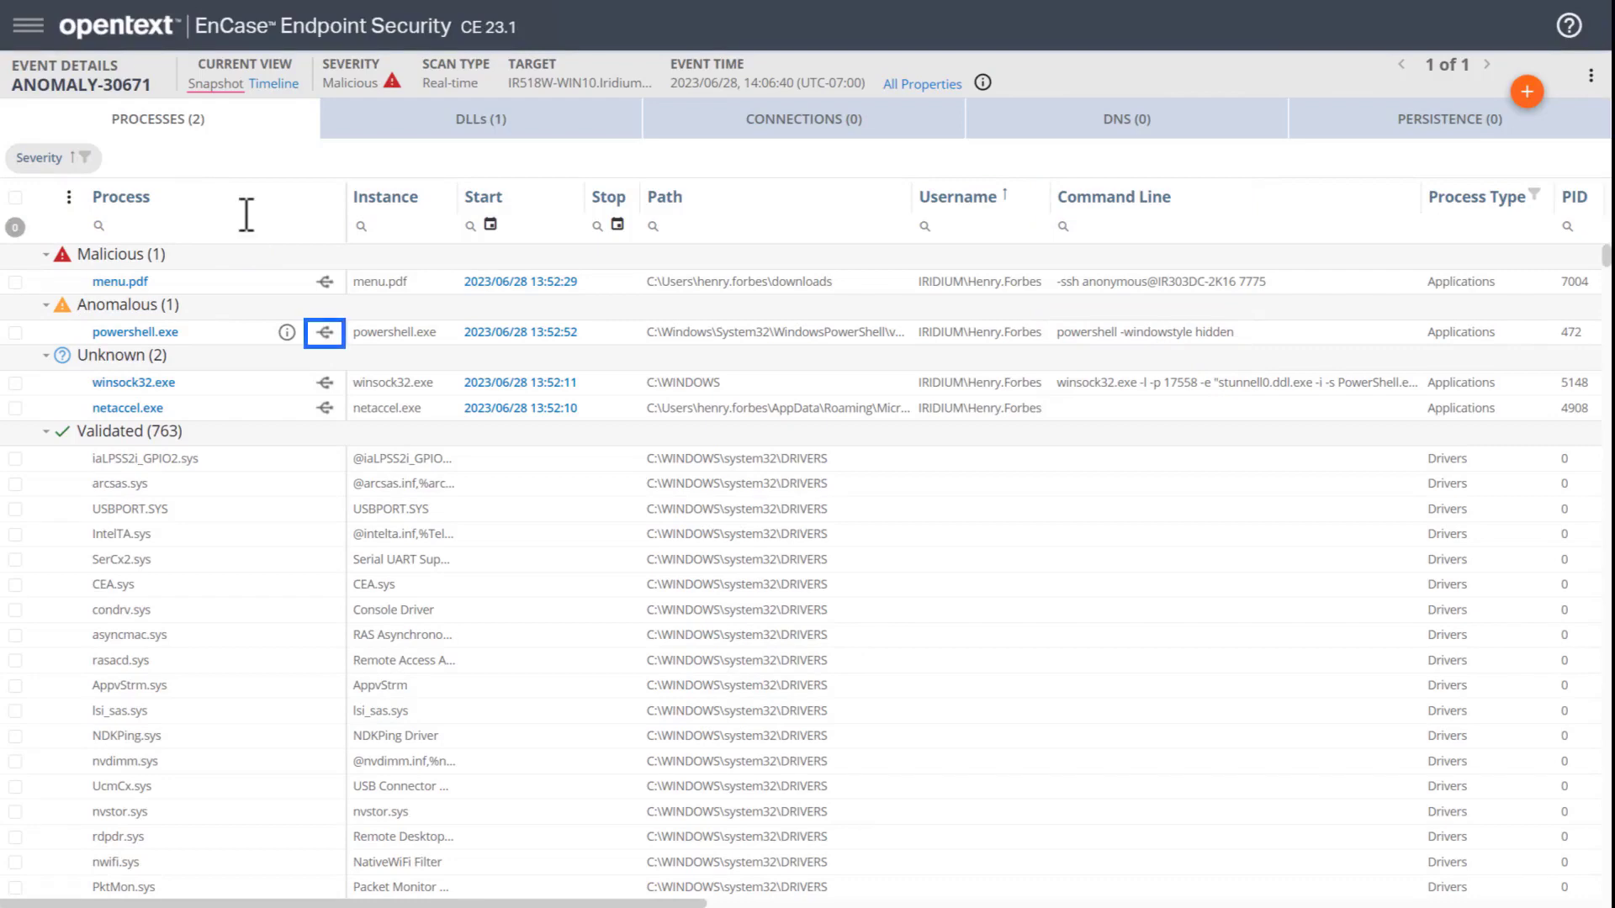
pyautogui.click(326, 333)
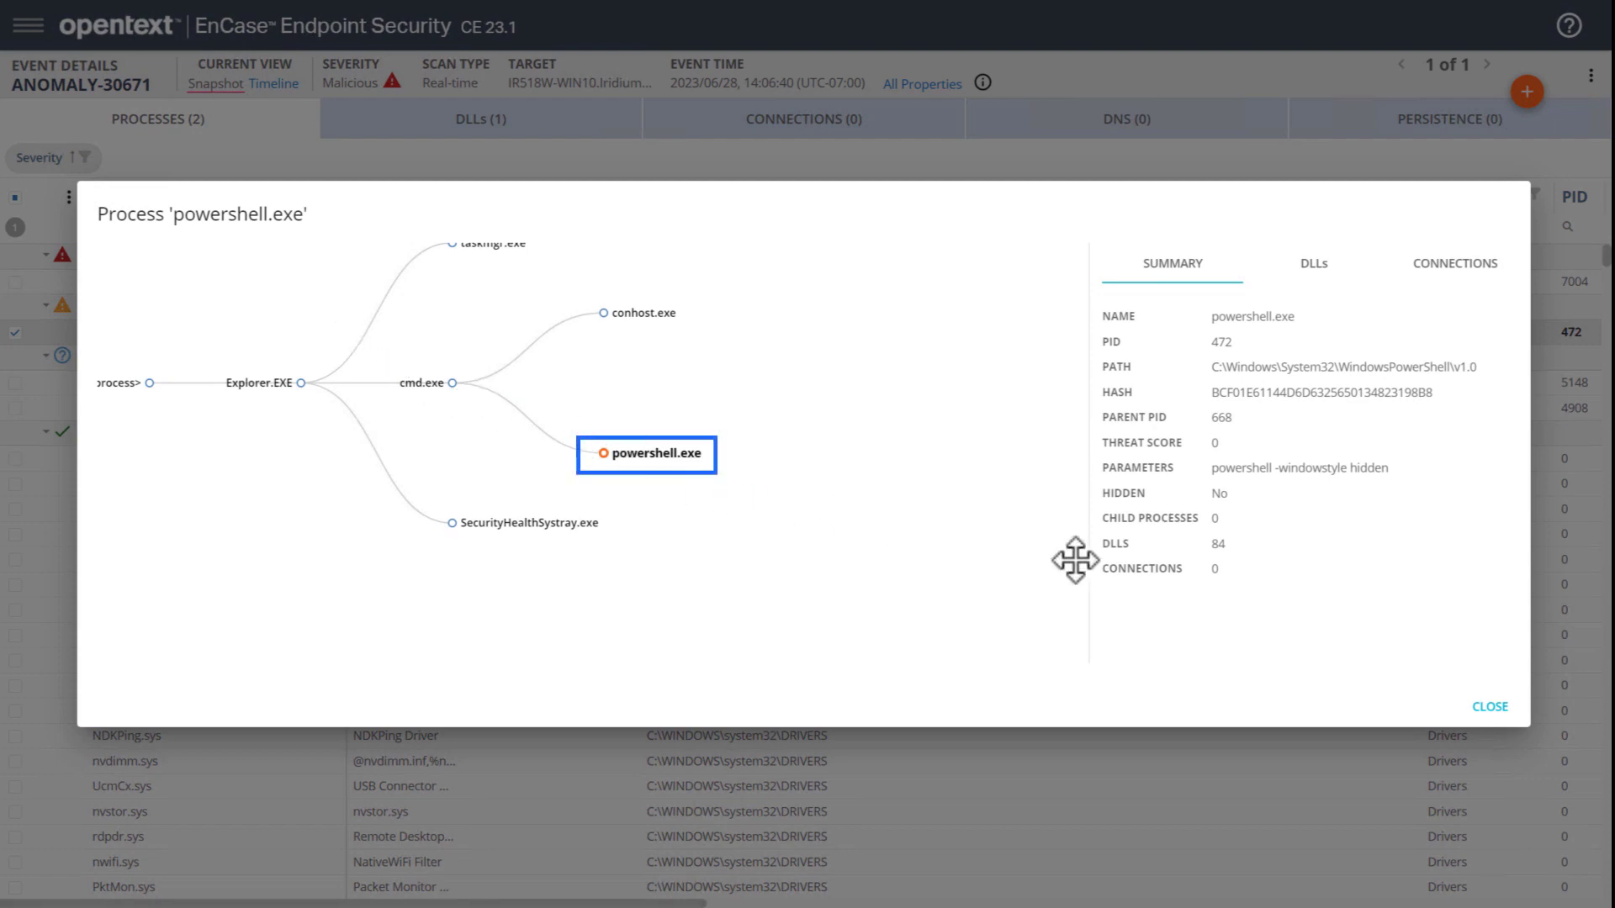
pyautogui.click(1497, 708)
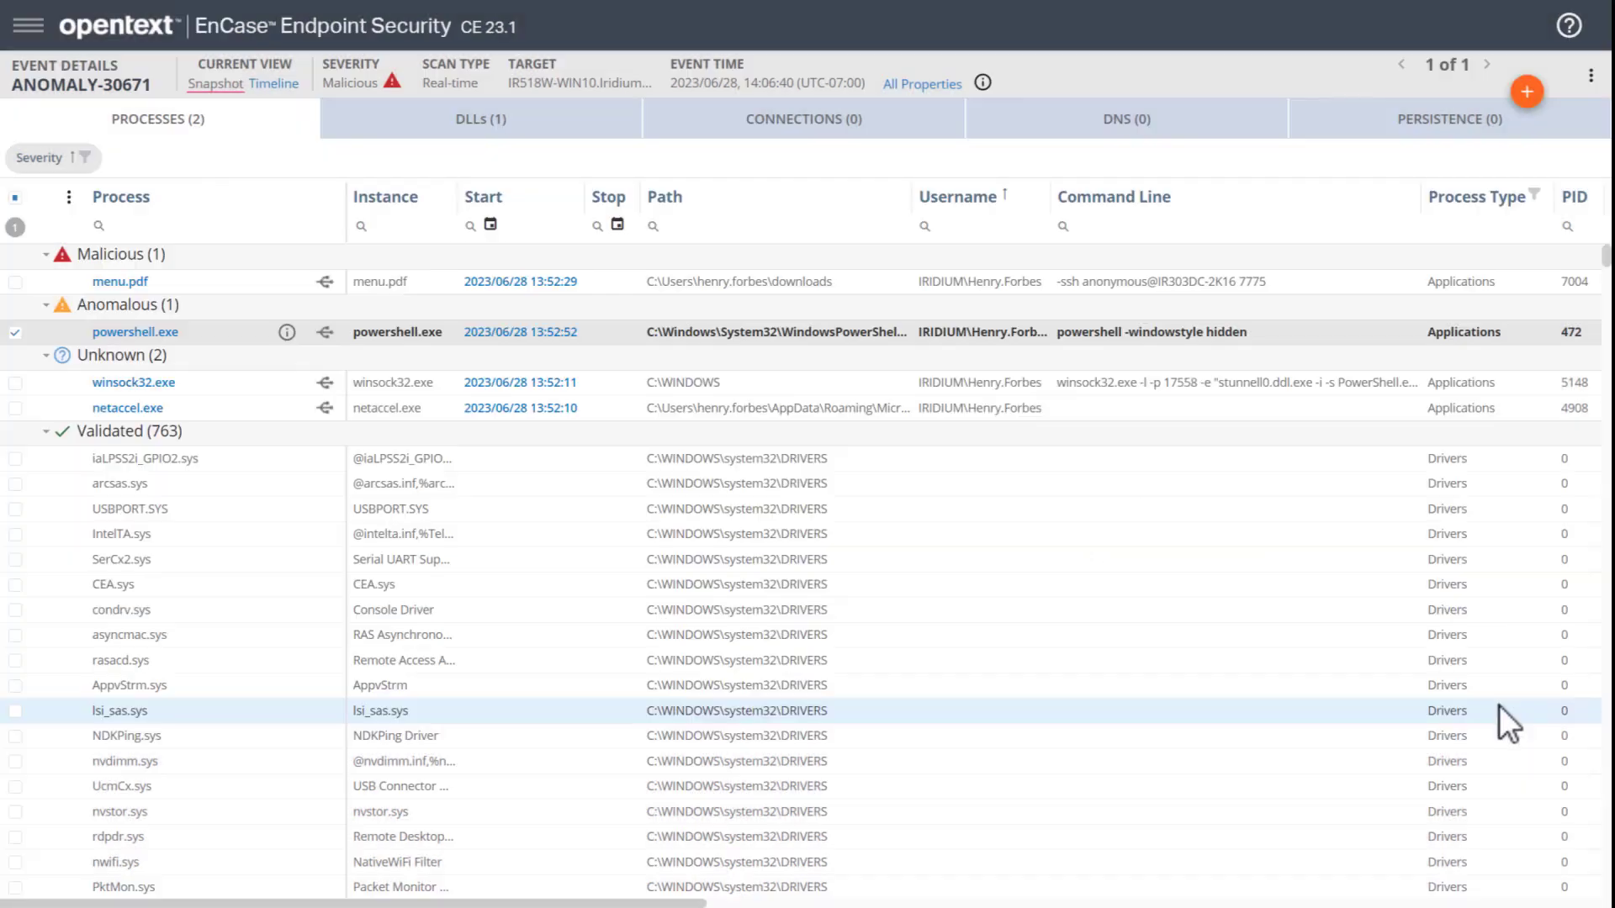